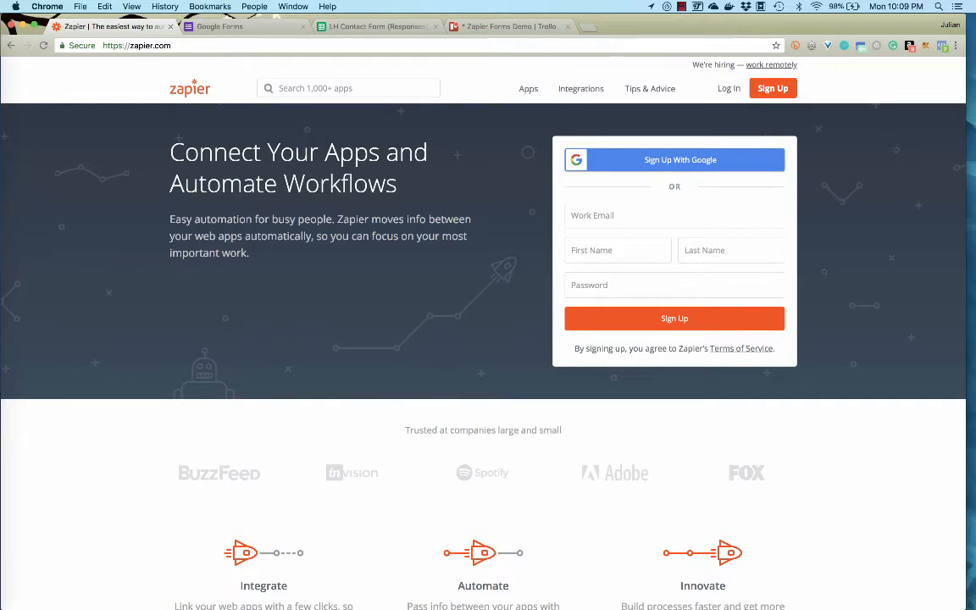
# Step: Review the headline on the Zapier home page and the sample boards on the Trello home page, ending back at Zapier
pyautogui.moveTo(167, 146); pyautogui.dragTo(415, 185)
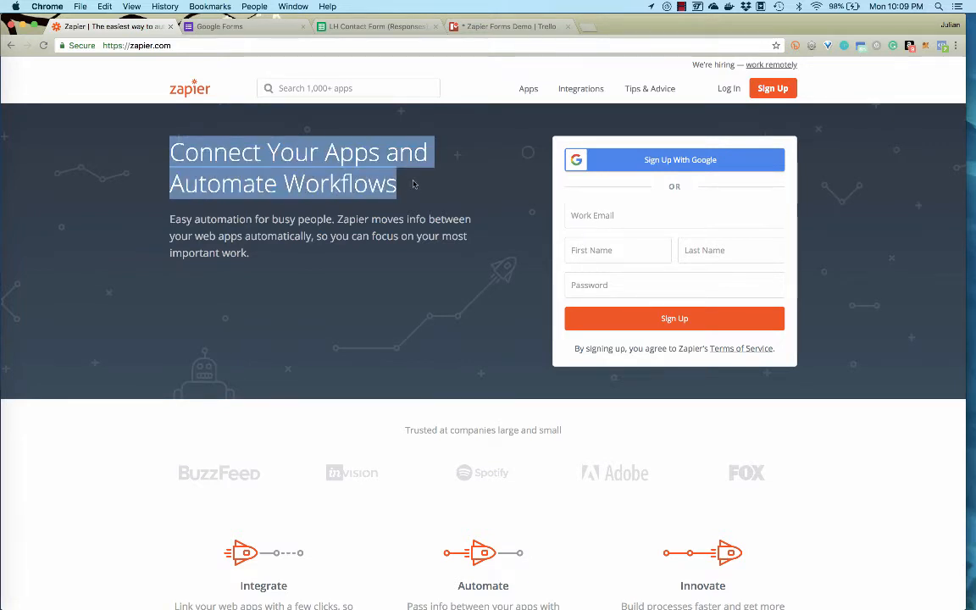
pyautogui.click(380, 255)
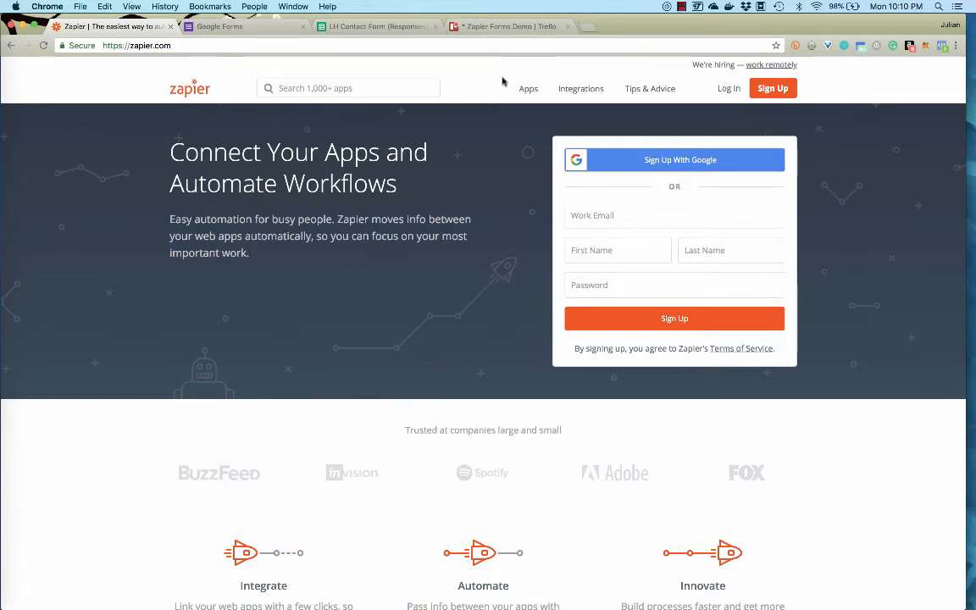
pyautogui.hotkey('ctrl', 'Up')
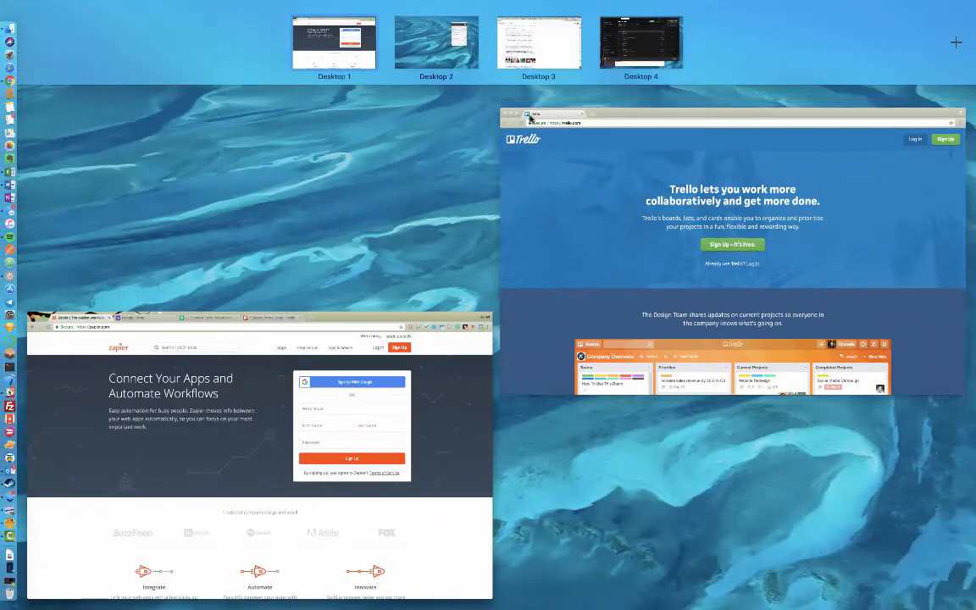
pyautogui.click(650, 200)
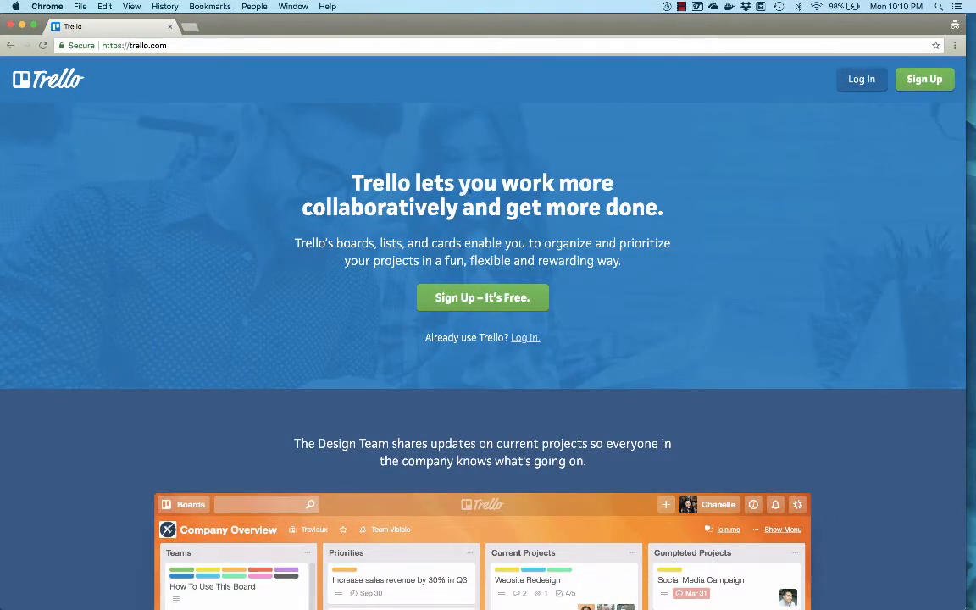
pyautogui.scroll(-5, 283, 288)
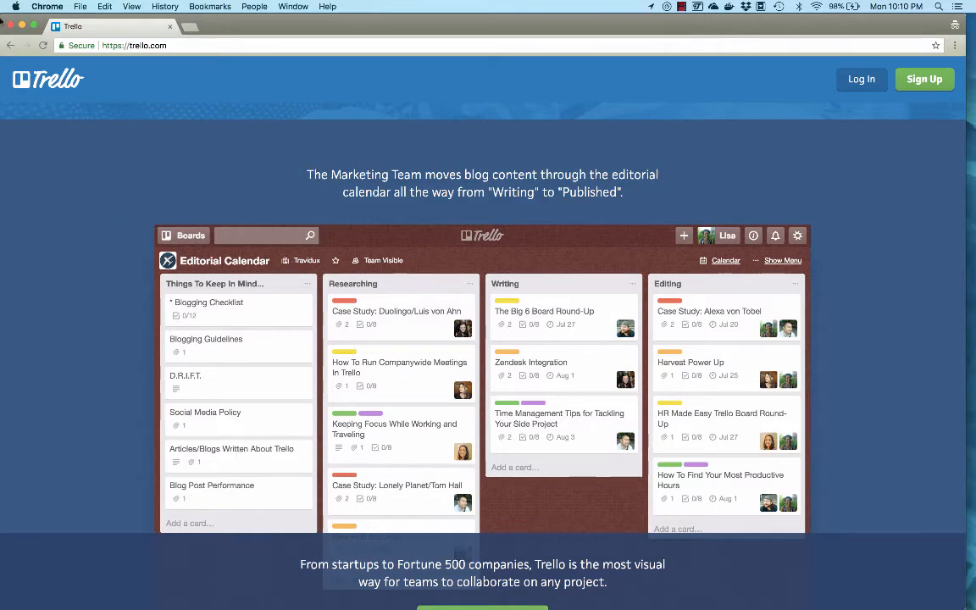
pyautogui.moveTo(1, 1)
pyautogui.click(169, 212)
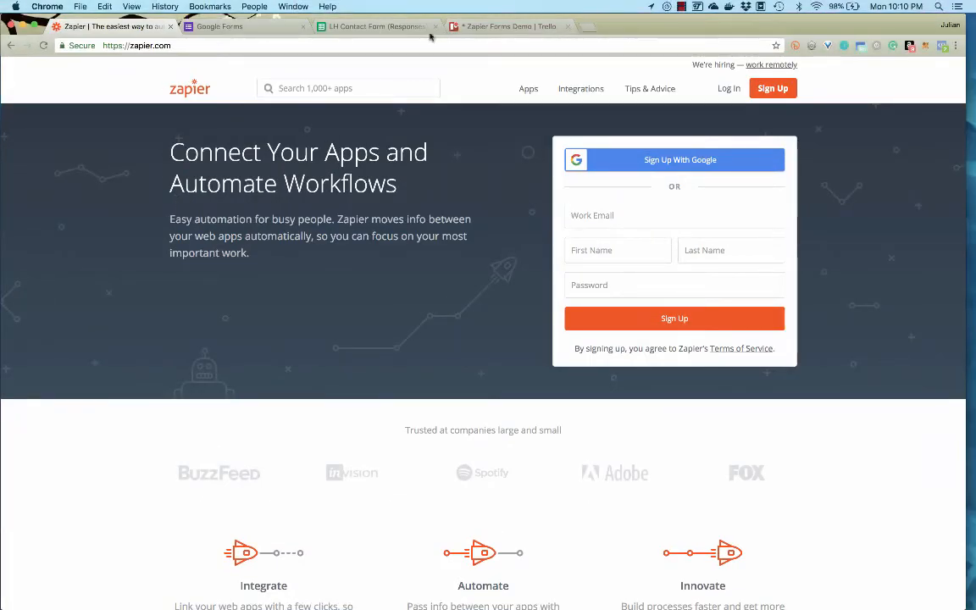
# Step: On the Zapier Forms Demo board in Trello, move Due Diligence Task #1 and #2 to Client ABC Done and view Task #2's details
pyautogui.click(508, 28)
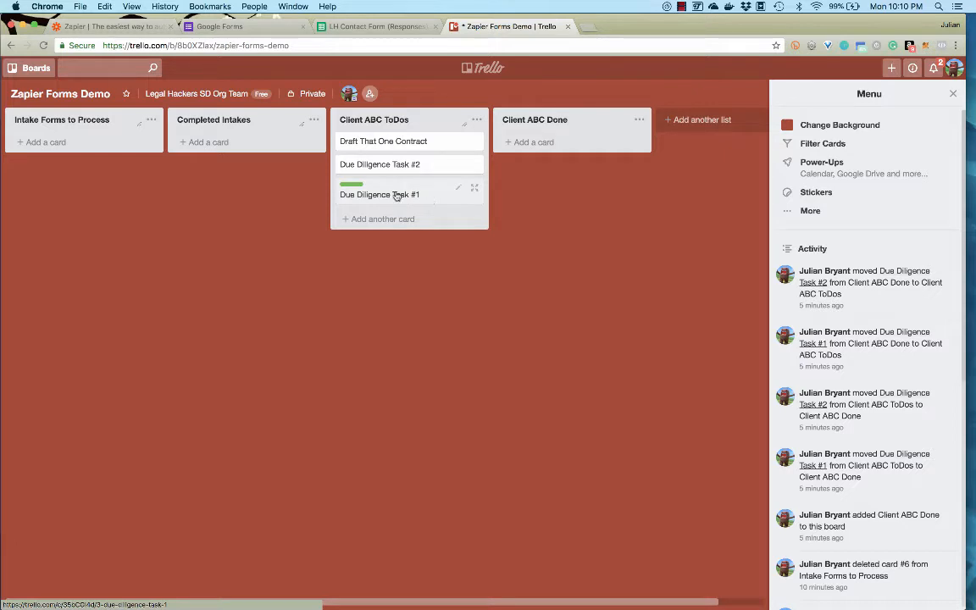
pyautogui.moveTo(397, 196); pyautogui.dragTo(537, 152)
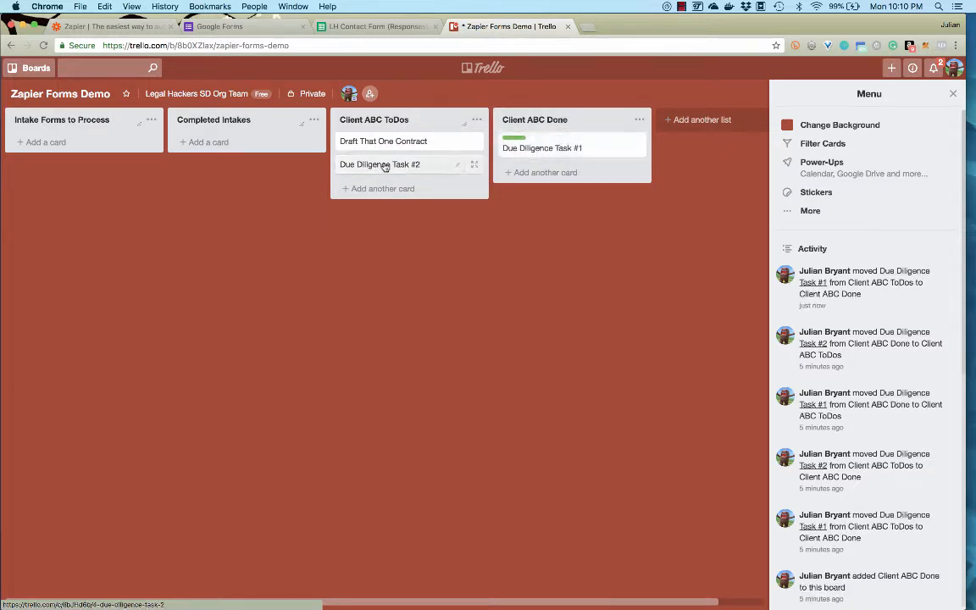
pyautogui.moveTo(383, 164); pyautogui.dragTo(554, 174)
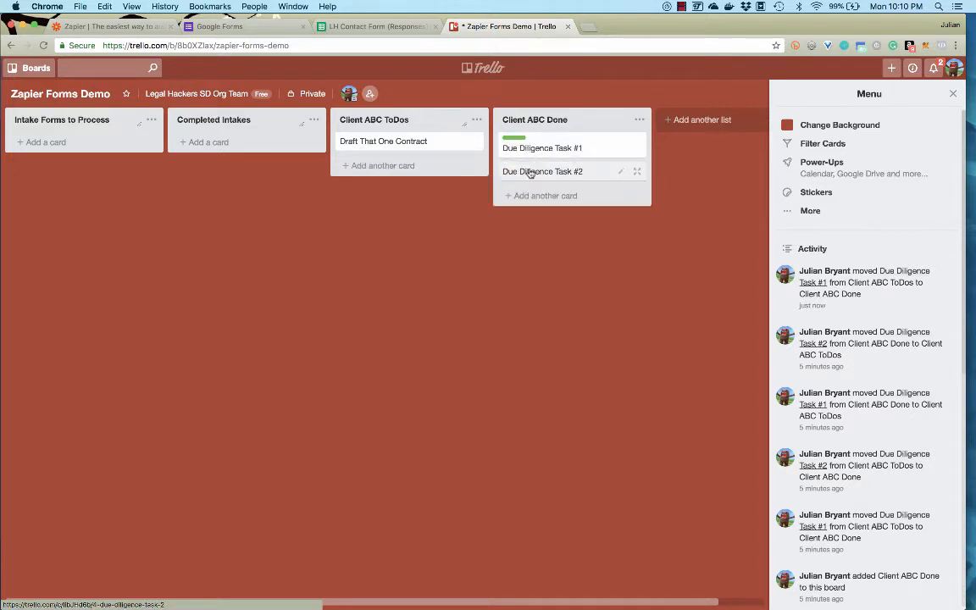
pyautogui.click(572, 176)
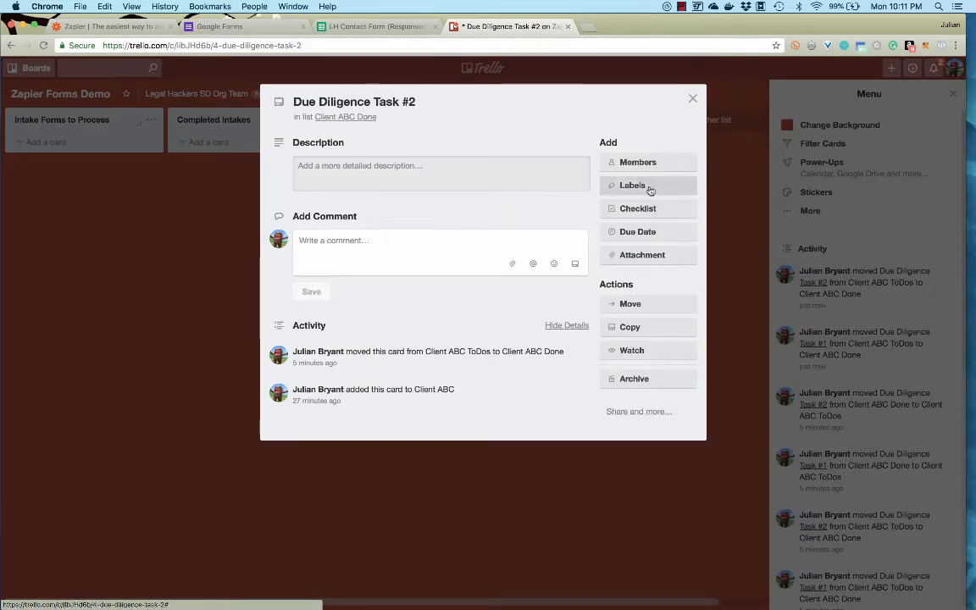
pyautogui.click(693, 99)
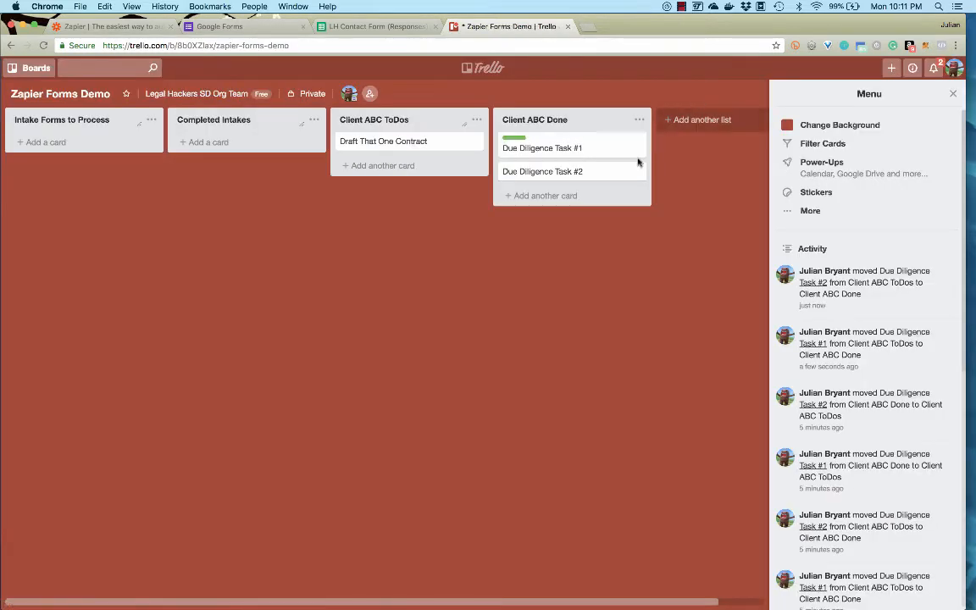
# Step: Move the Due Diligence Task #2 and Task #1 cards back to the Client ABC ToDos list
pyautogui.moveTo(598, 175); pyautogui.dragTo(398, 166)
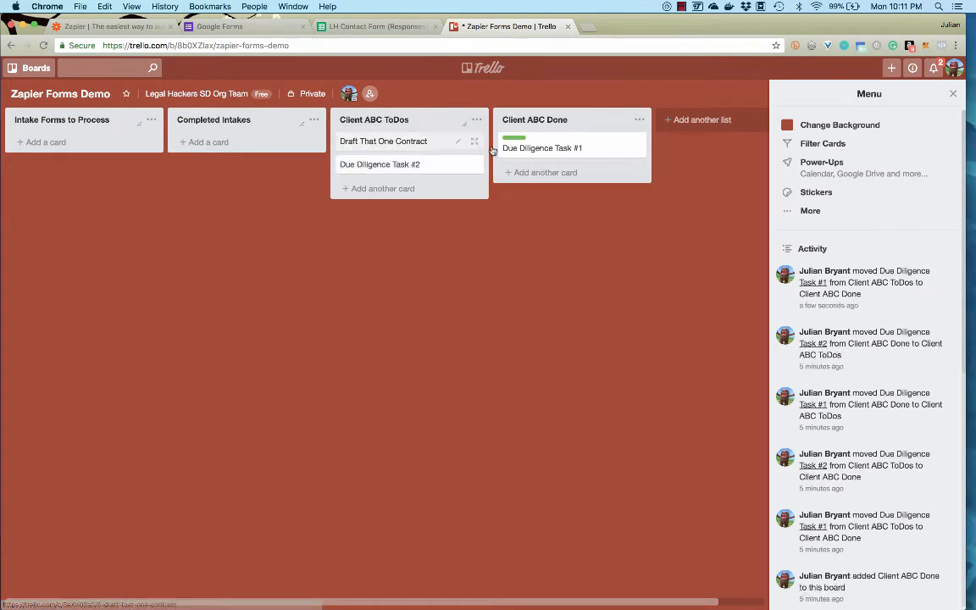
pyautogui.hscroll(2, 569, 151)
pyautogui.rightClick(510, 125)
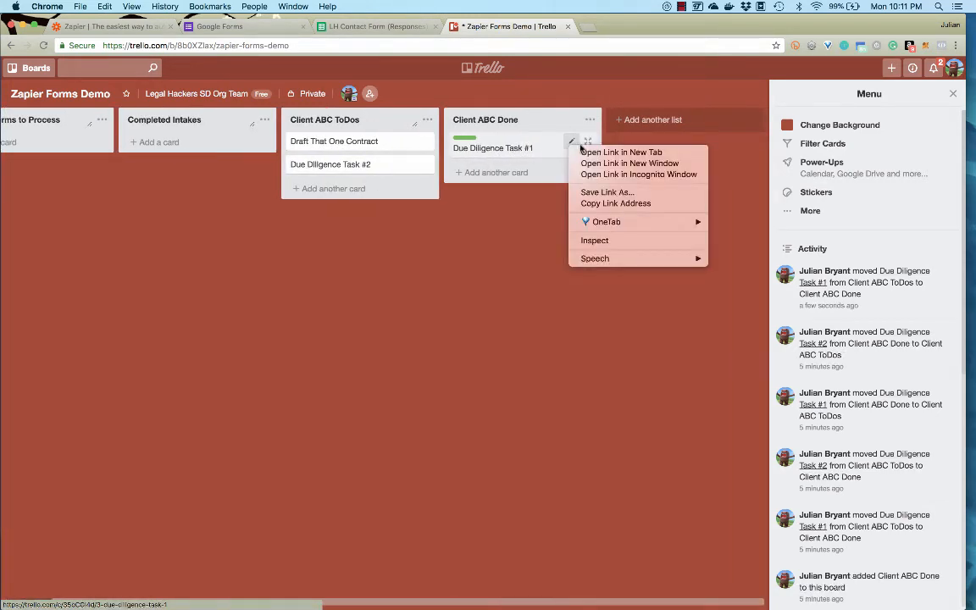
pyautogui.click(523, 135)
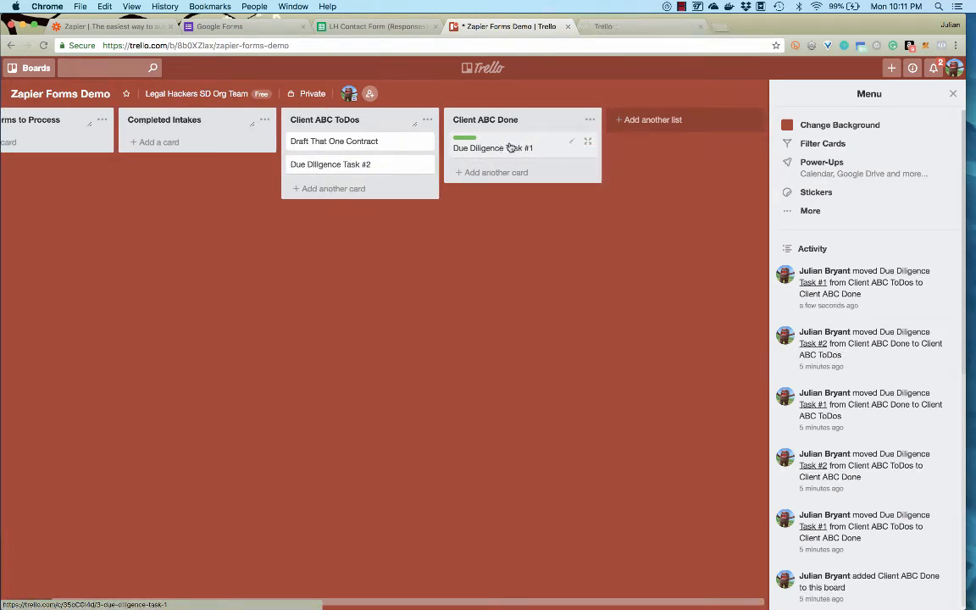
pyautogui.moveTo(511, 148); pyautogui.dragTo(370, 176)
pyautogui.hscroll(-2, 370, 176)
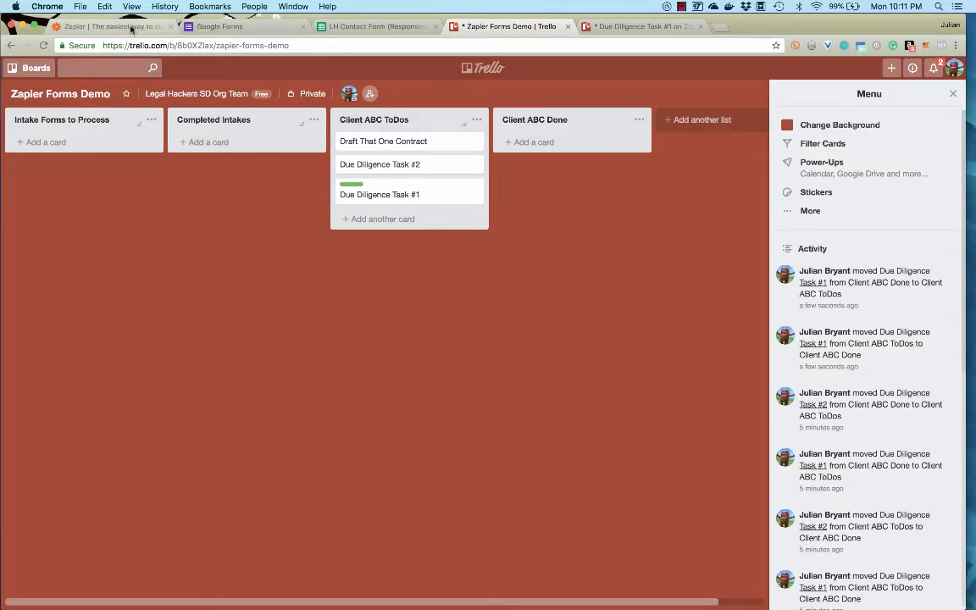
# Step: Switch to Zapier and sign in with the personal Google account
pyautogui.click(132, 30)
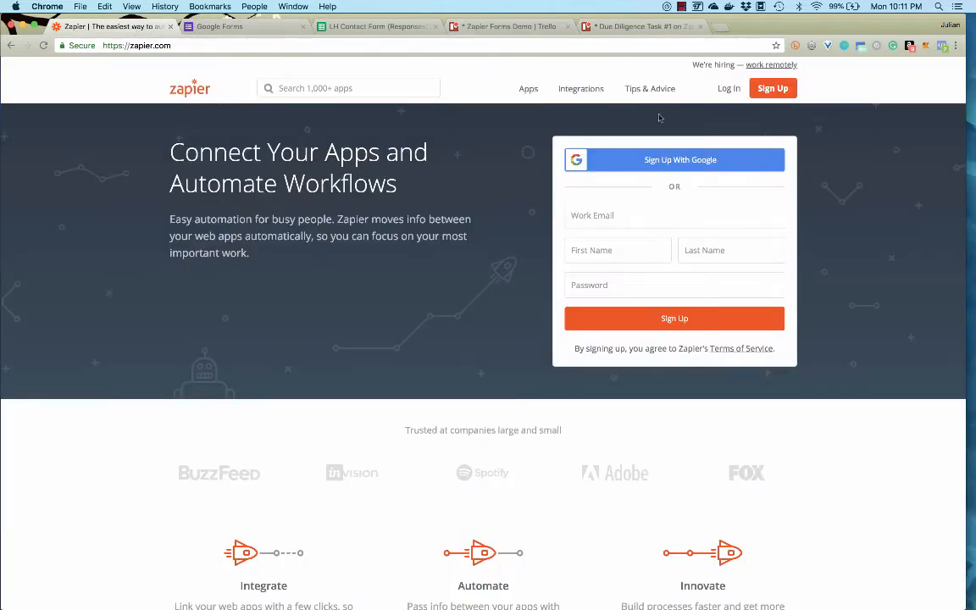
pyautogui.click(674, 165)
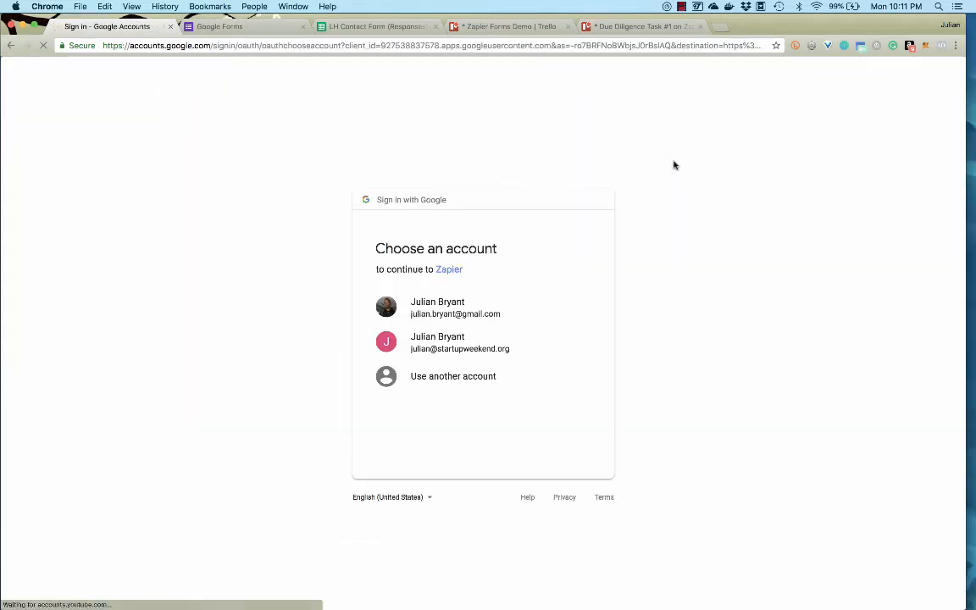
pyautogui.click(462, 307)
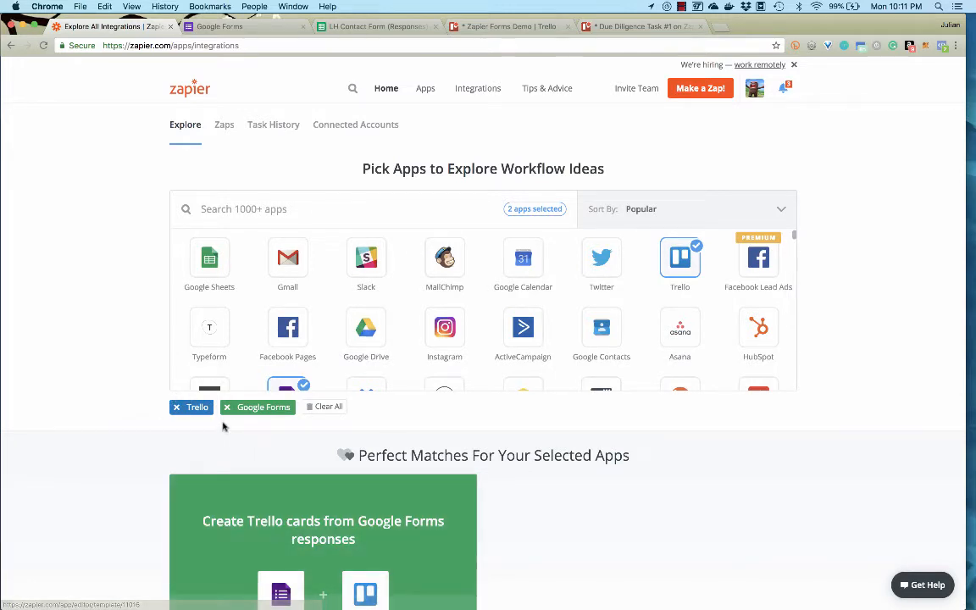
# Step: Clear the preselected apps from the workflow explorer, and select Google Forms and Trello through the app search
pyautogui.click(176, 407)
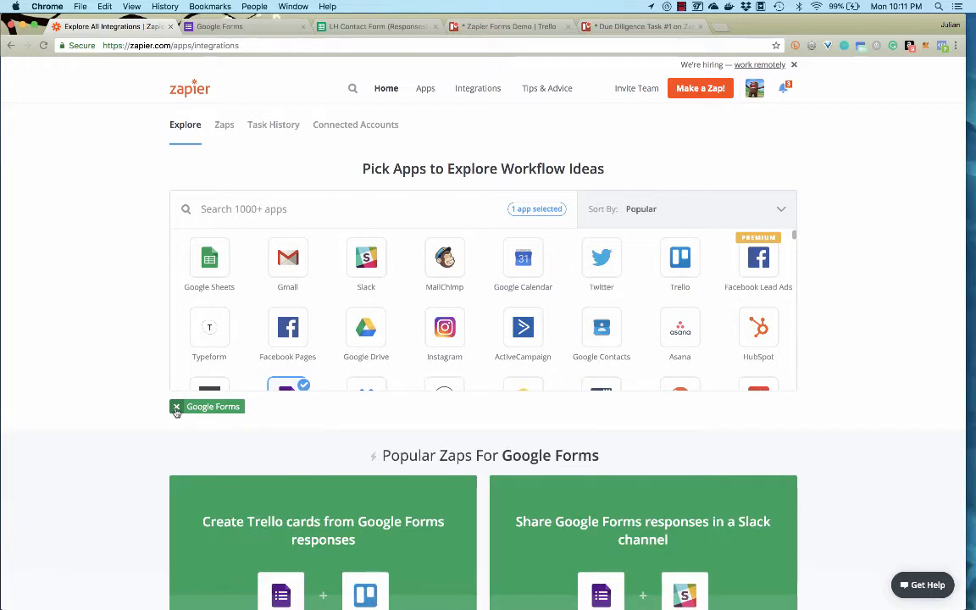
pyautogui.click(176, 408)
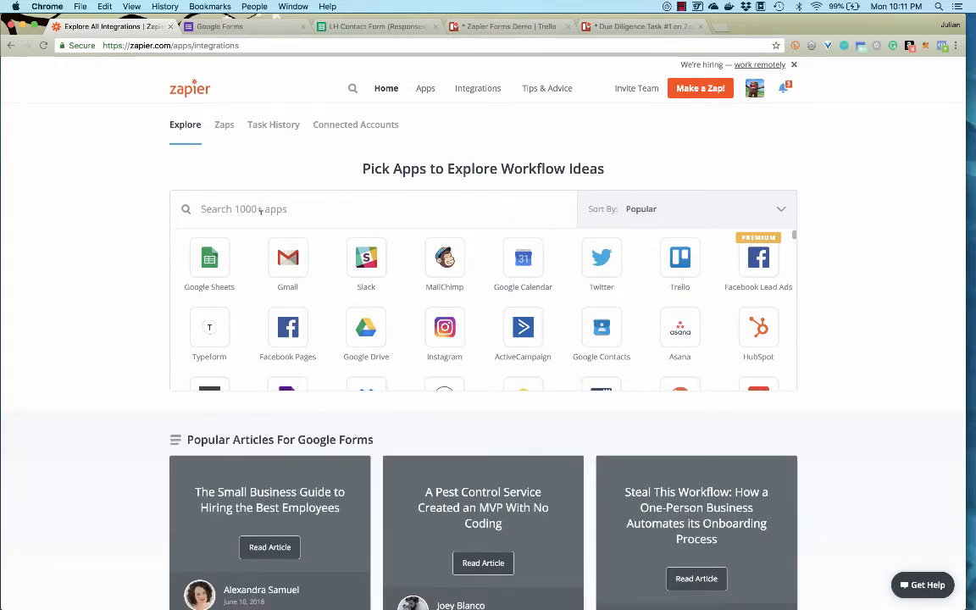
pyautogui.click(260, 209)
pyautogui.write('google')
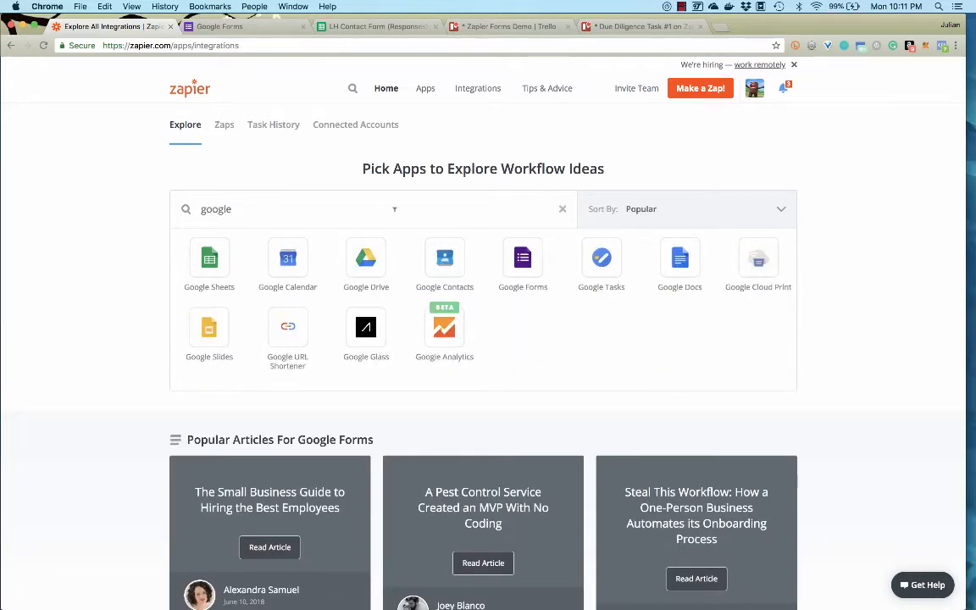
pyautogui.click(524, 268)
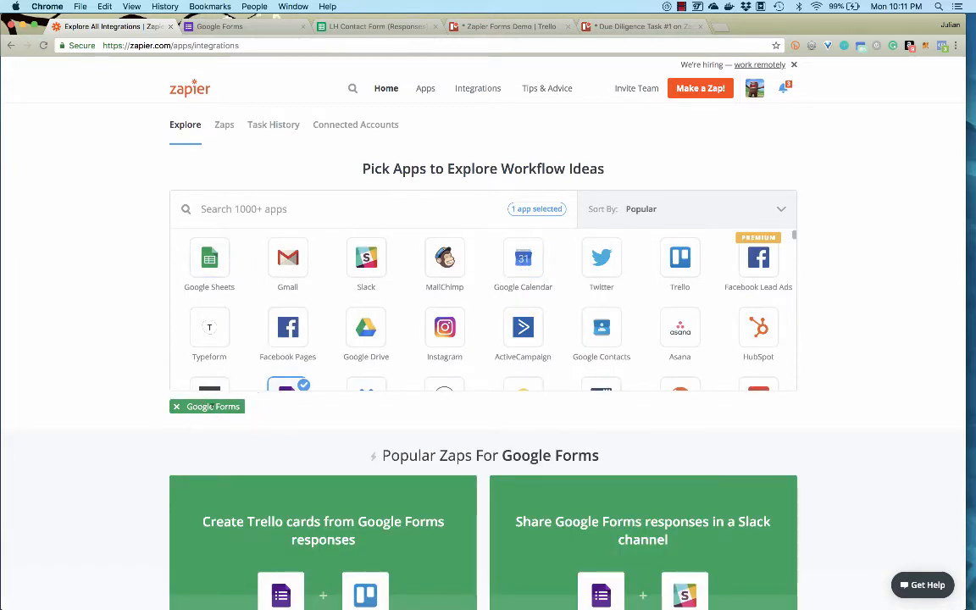
pyautogui.click(249, 206)
pyautogui.write('trell')
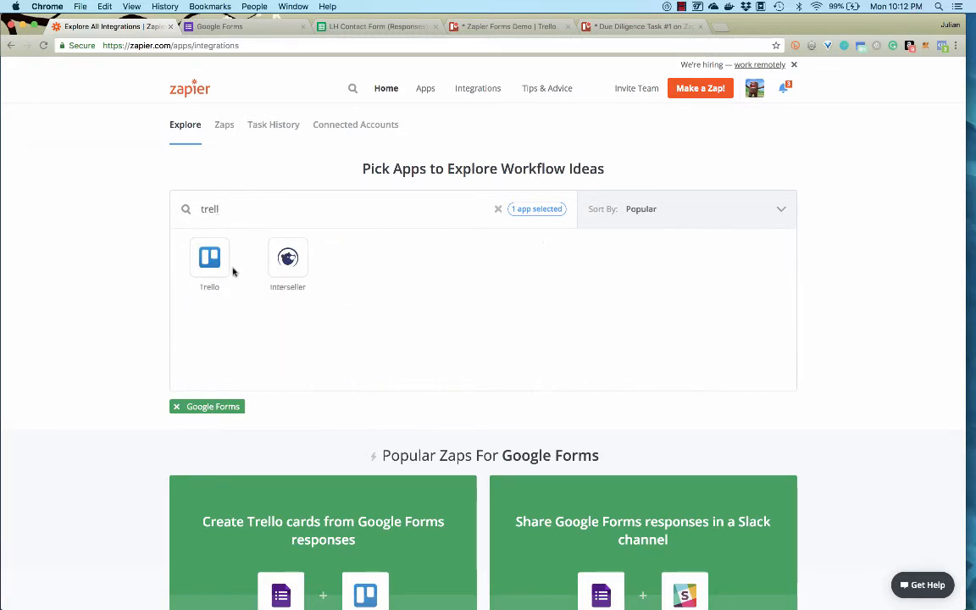
pyautogui.click(218, 264)
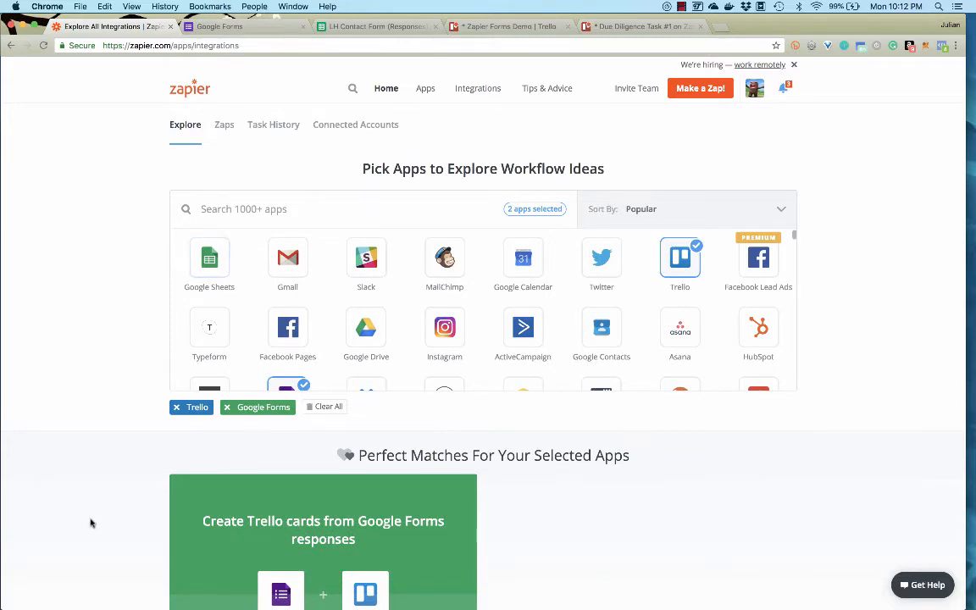
# Step: Create a Zap from the "Create Trello cards from Google Forms responses" template, keeping the New Response in Spreadsheet trigger
pyautogui.scroll(-5, 91, 522)
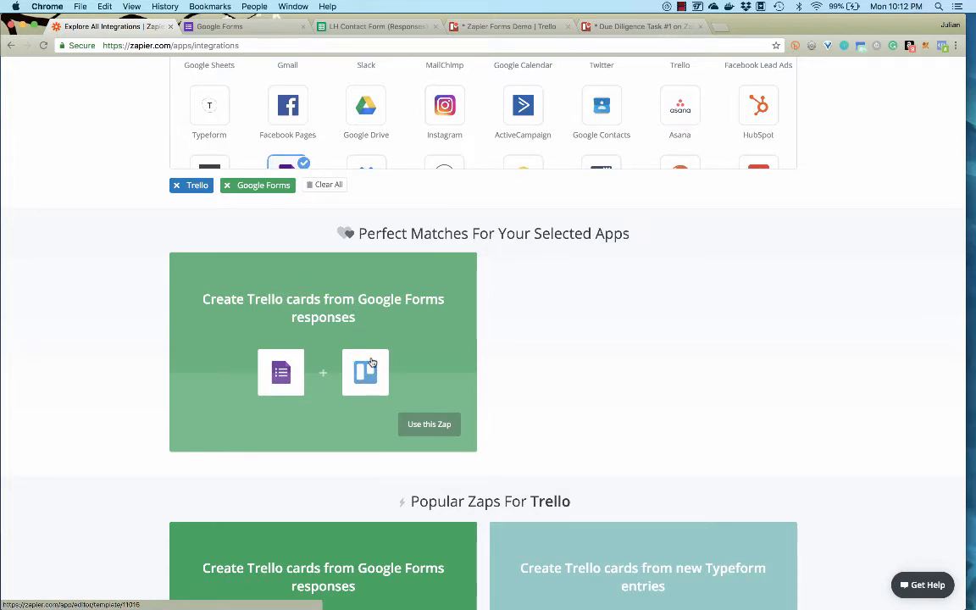
pyautogui.click(429, 425)
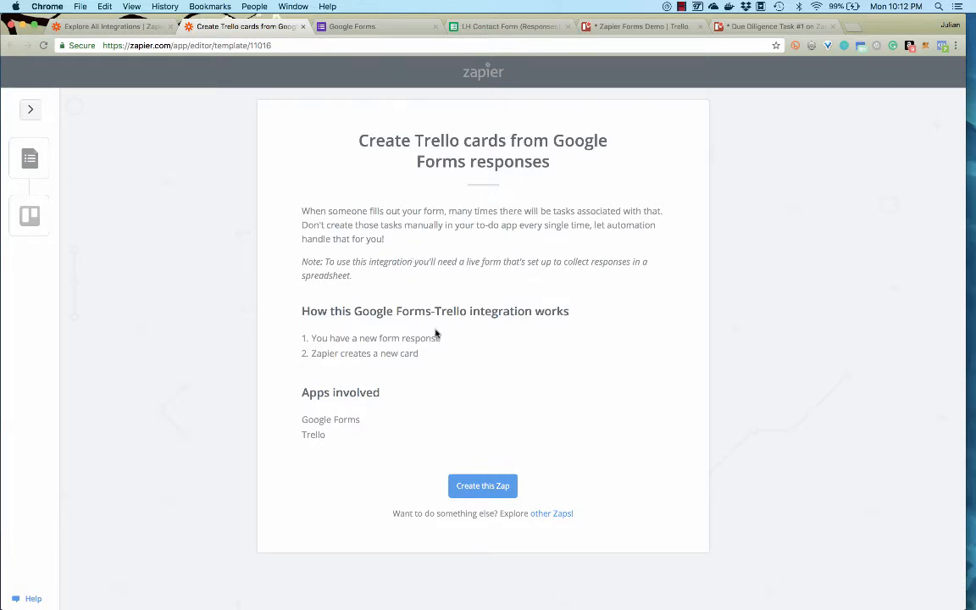
pyautogui.moveTo(302, 419); pyautogui.dragTo(323, 434)
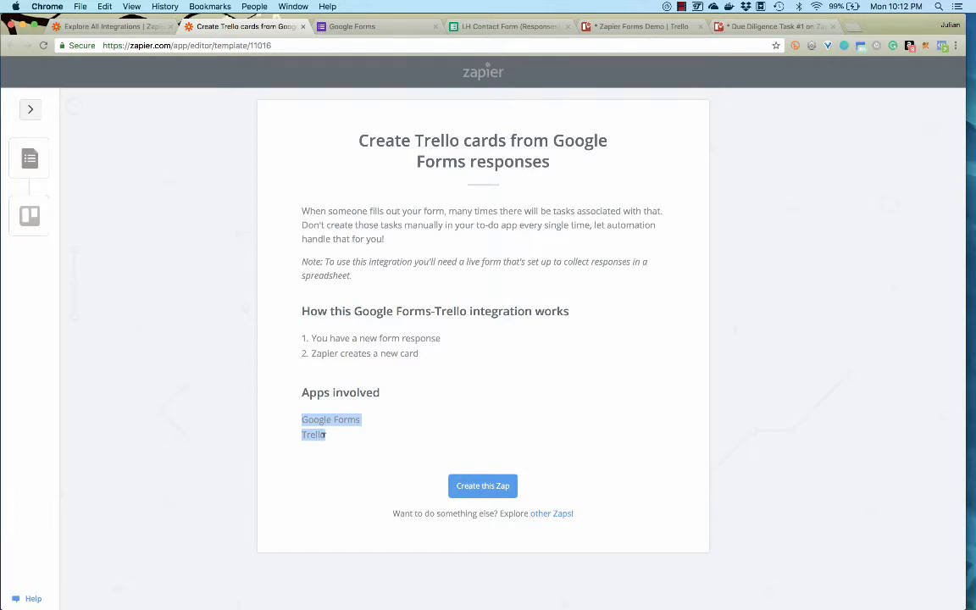
pyautogui.click(405, 399)
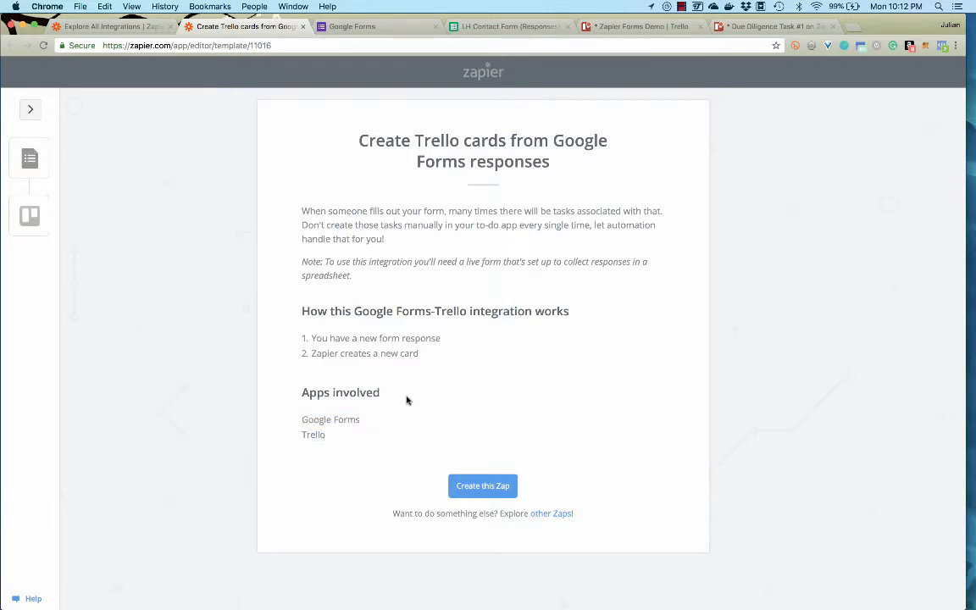
pyautogui.click(482, 487)
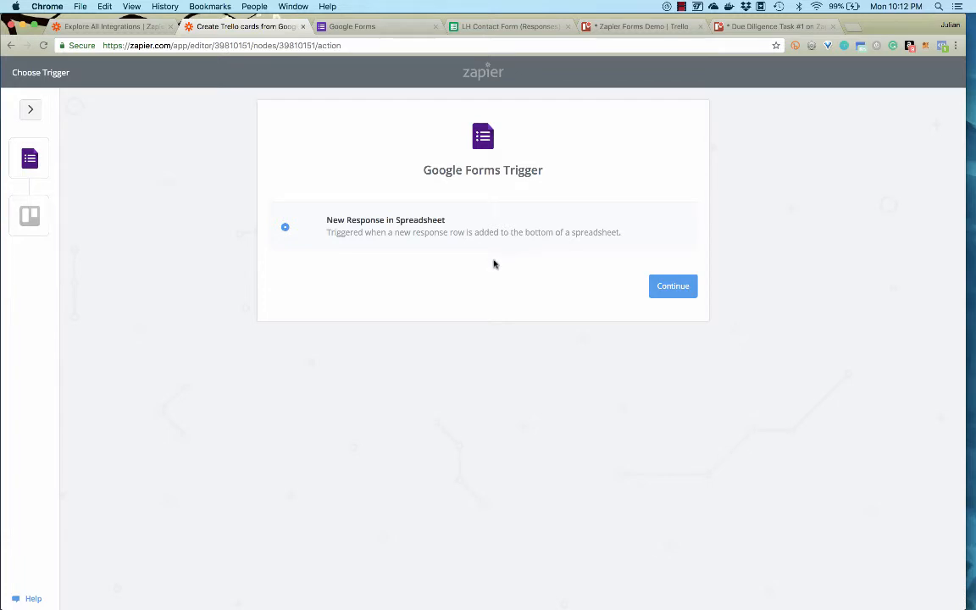
pyautogui.click(674, 286)
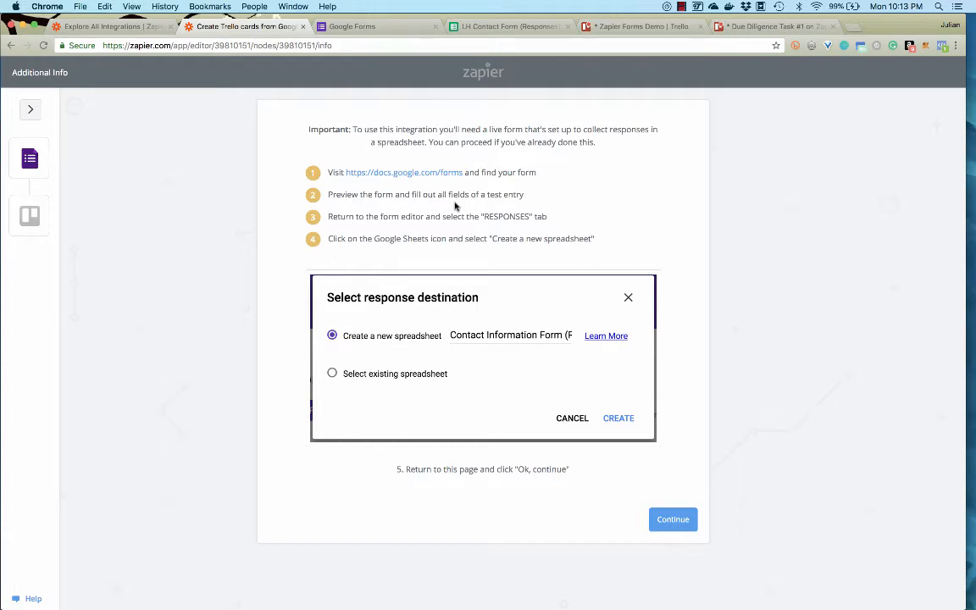
# Step: Switch to Google Forms, create a form from the Contact Information template and title it "Zapier Demo Form"
pyautogui.click(378, 27)
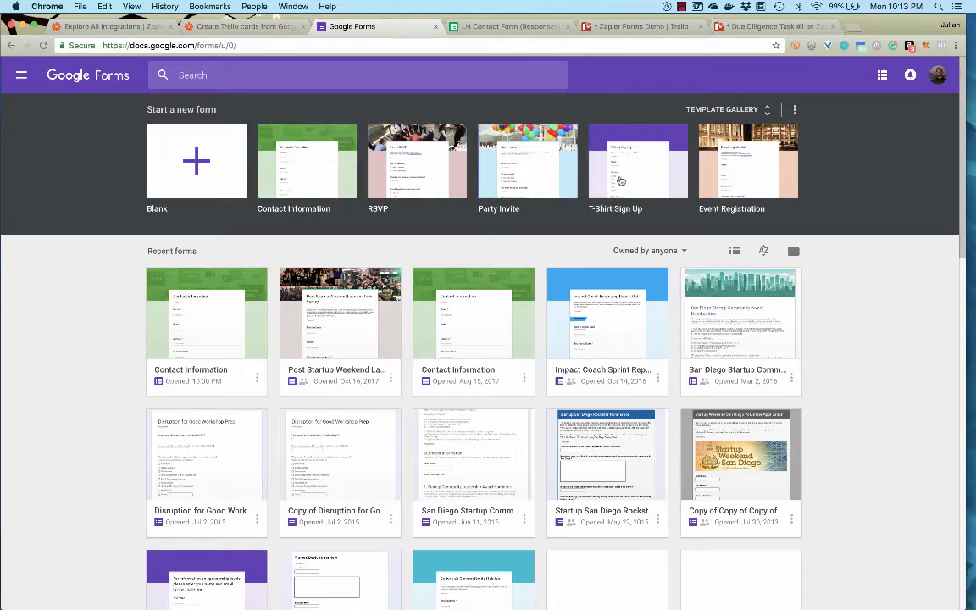
pyautogui.click(303, 170)
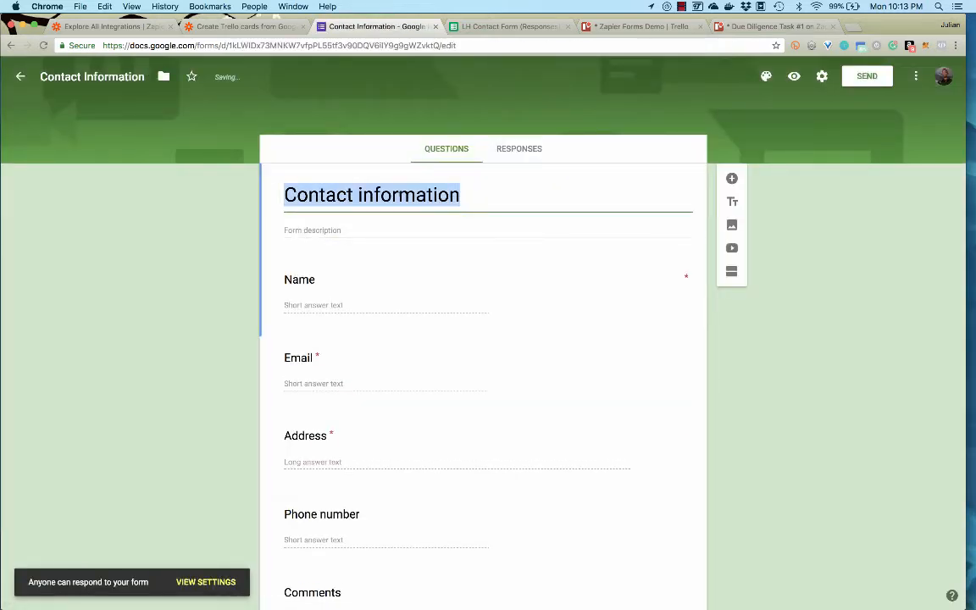
pyautogui.write('Z')
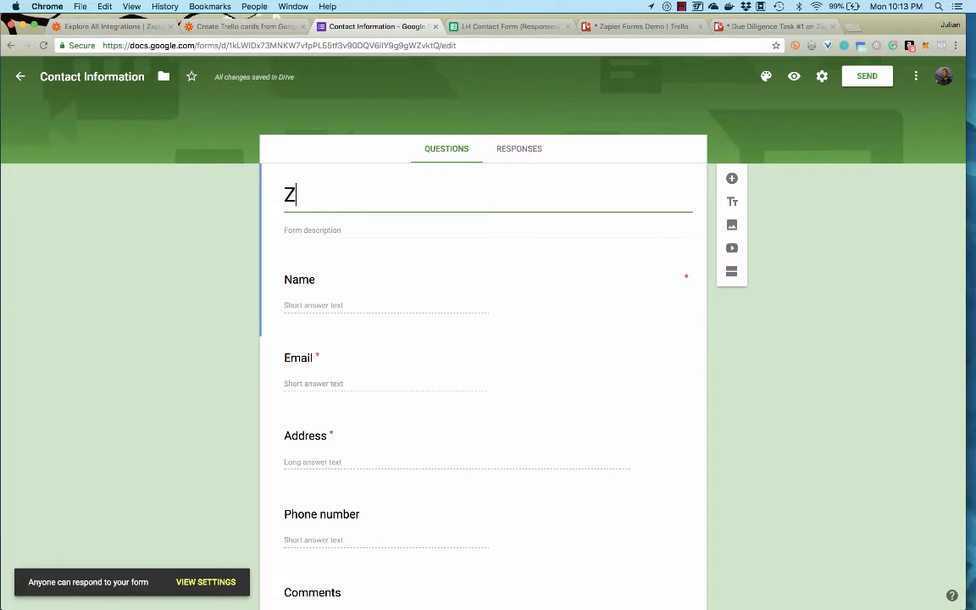
pyautogui.write('apier ')
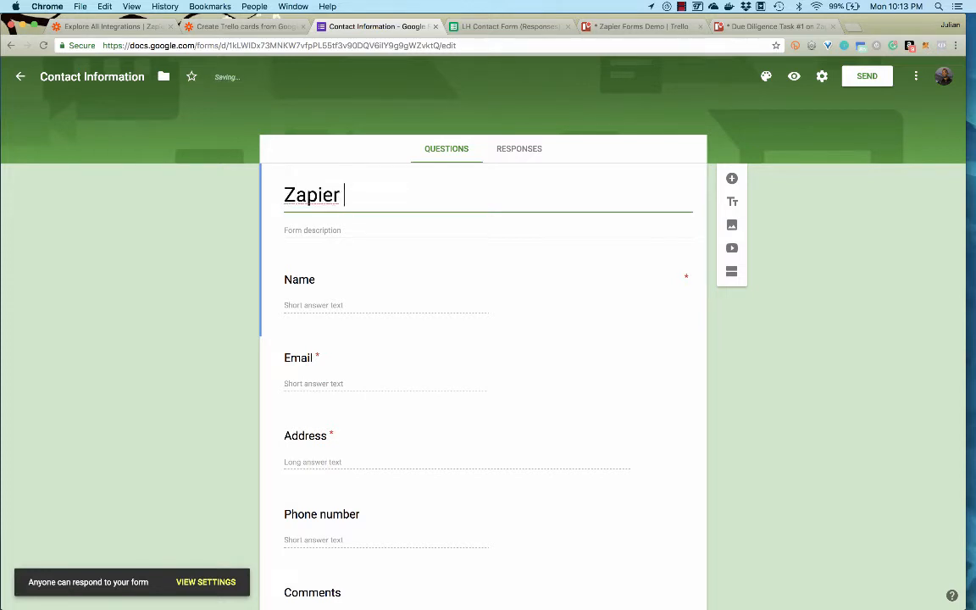
pyautogui.write('Demo Form')
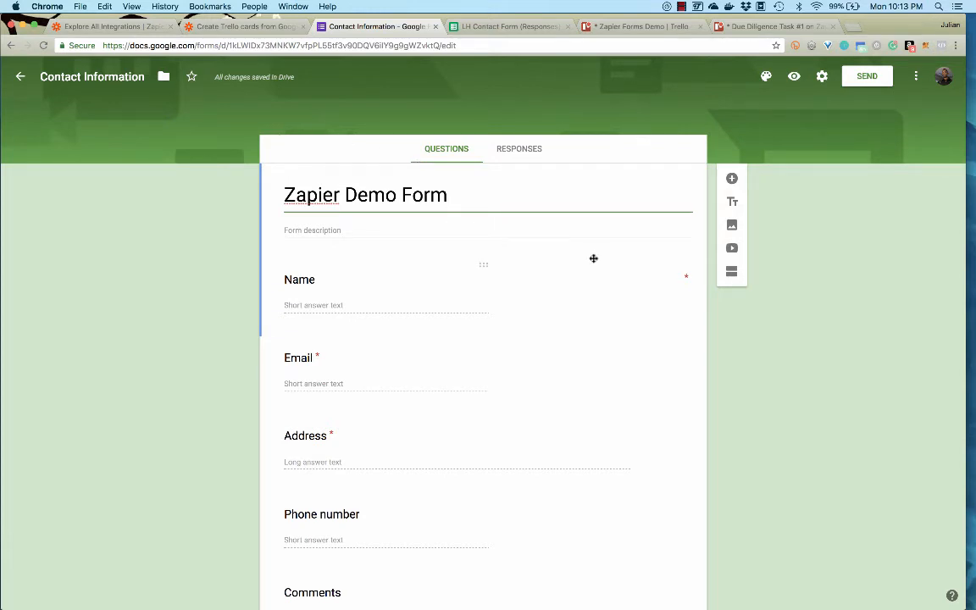
# Step: Preview the form and fill in a sample respondent's name, email and street address
pyautogui.scroll(-2, 636, 266)
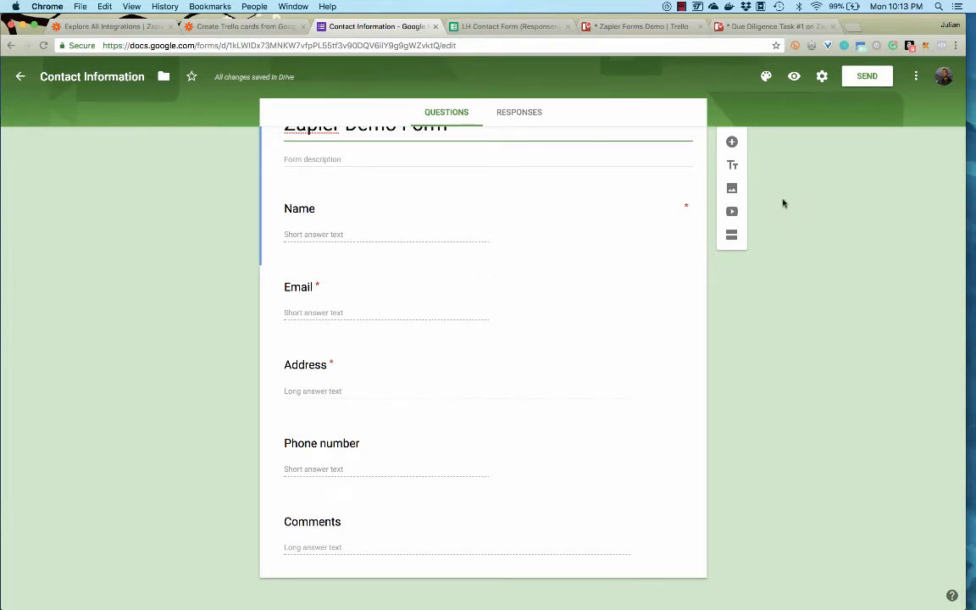
pyautogui.click(794, 77)
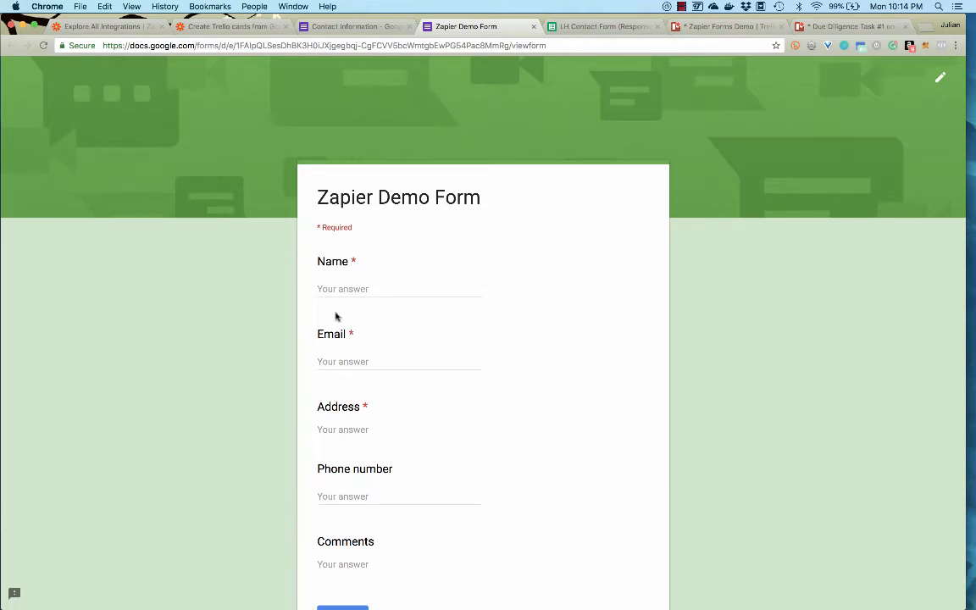
pyautogui.click(348, 289)
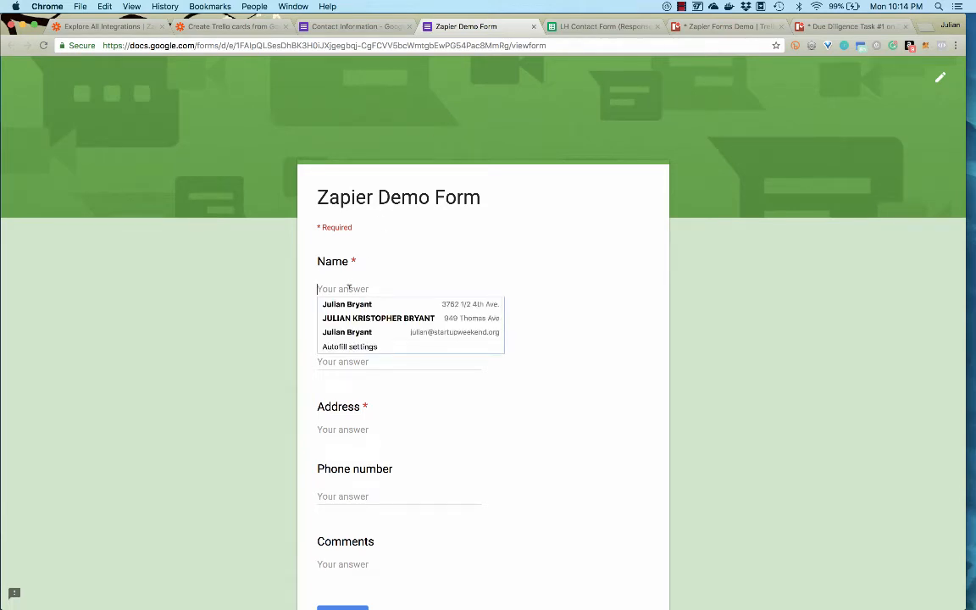
pyautogui.write('John Doe')
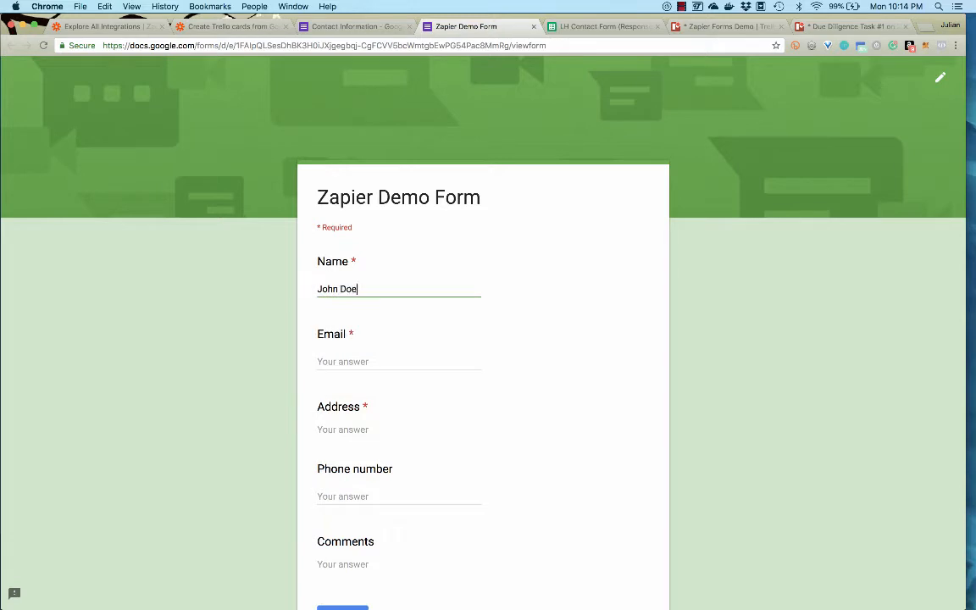
pyautogui.click(336, 362)
pyautogui.write('joh')
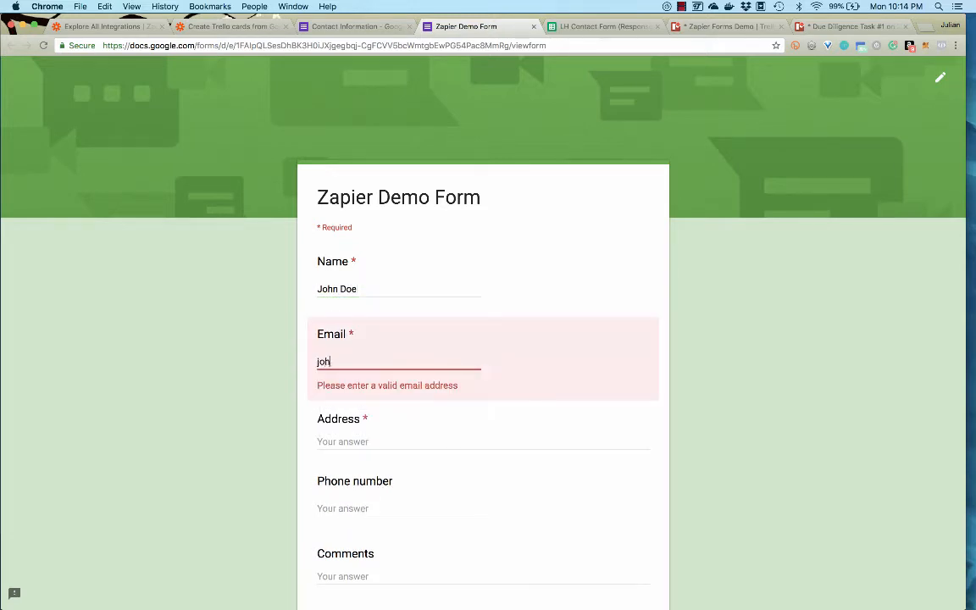
pyautogui.write('n@doe.com')
pyautogui.press('Tab')
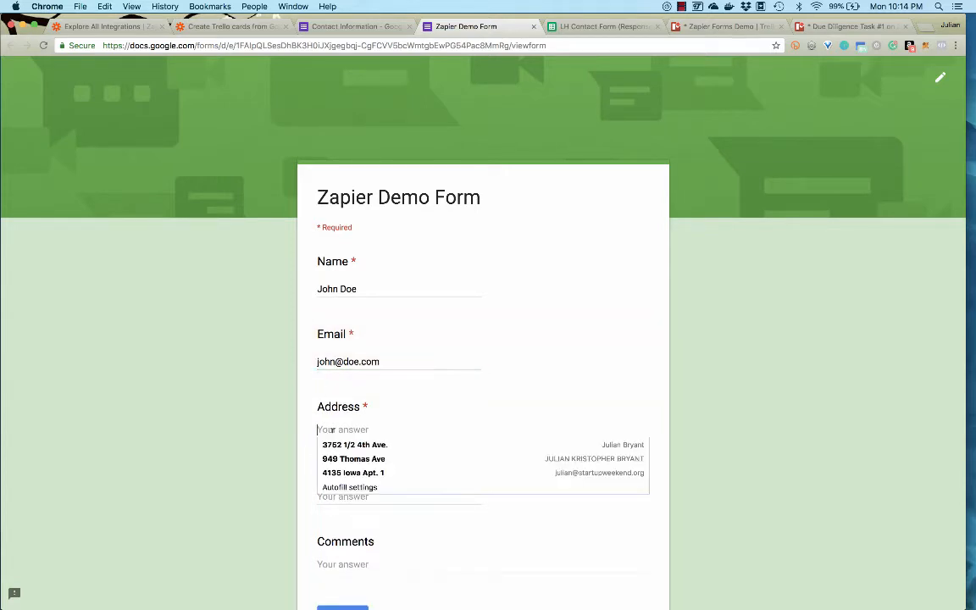
pyautogui.write('1234 Main Street')
pyautogui.click(247, 424)
pyautogui.scroll(-2, 366, 483)
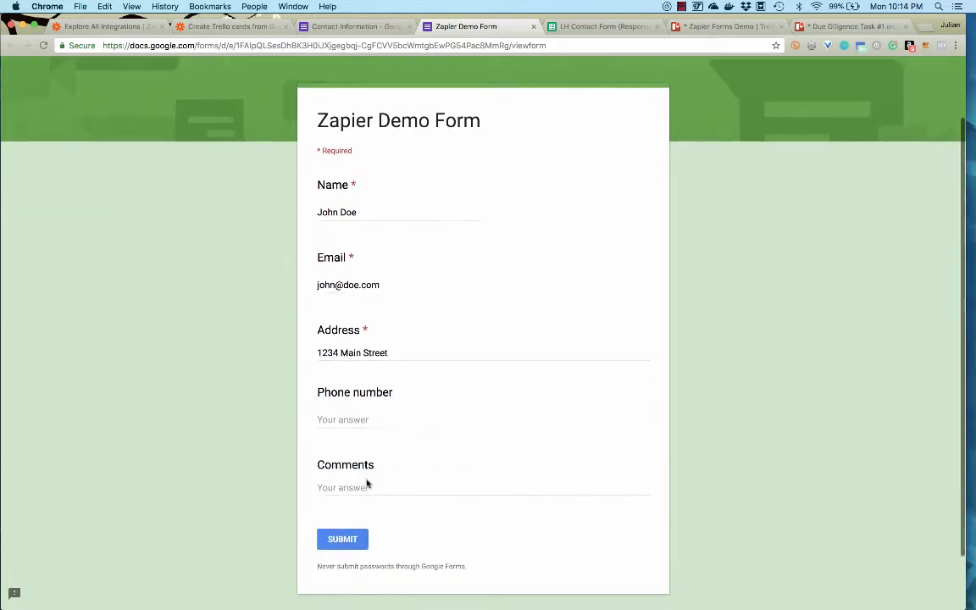
# Step: Enter the sample phone number and the comment "I want to be a new client!", submit the response and close the preview
pyautogui.click(340, 415)
pyautogui.write('123-456-7890')
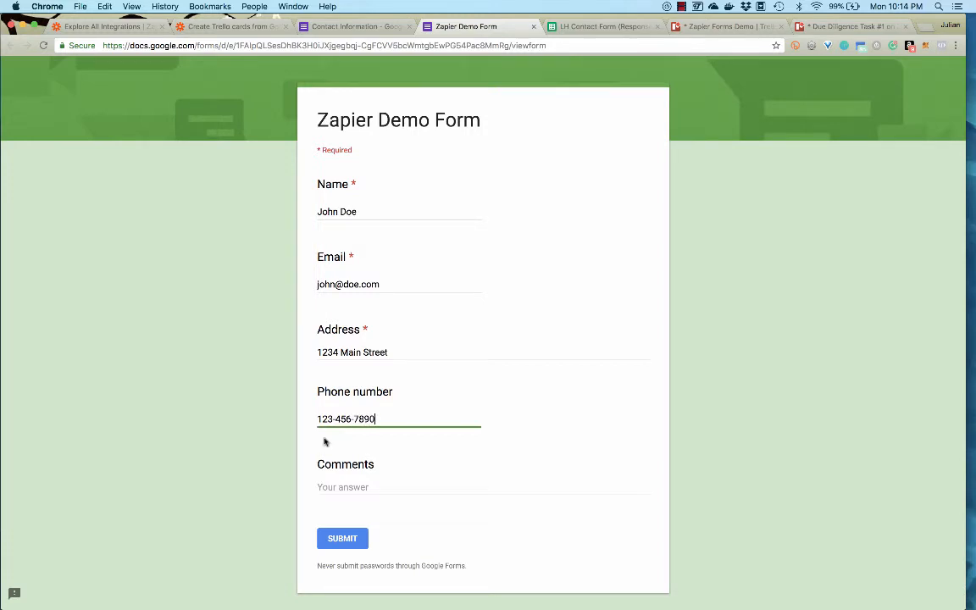
pyautogui.click(334, 487)
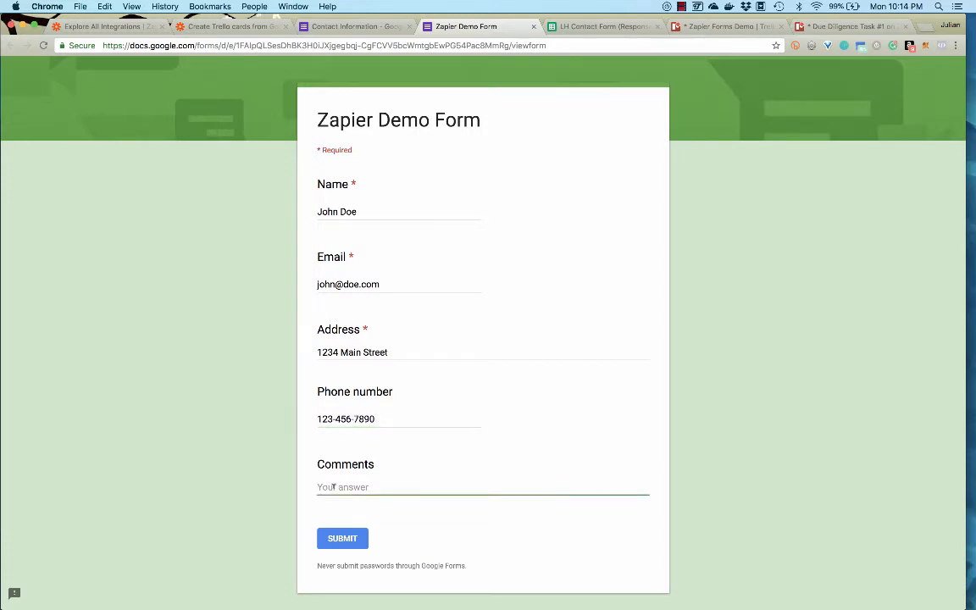
pyautogui.write('I want to be a new client!')
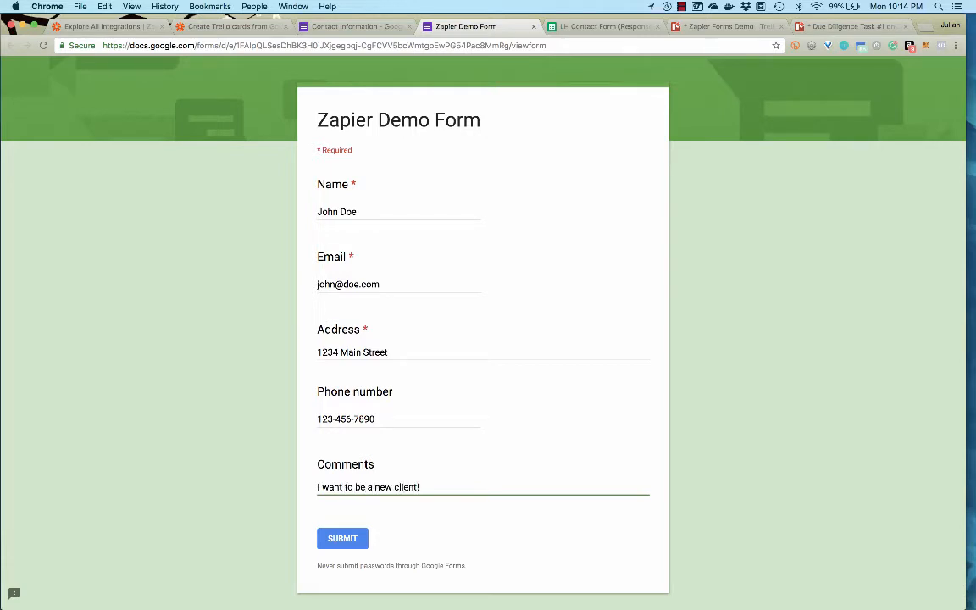
pyautogui.click(385, 413)
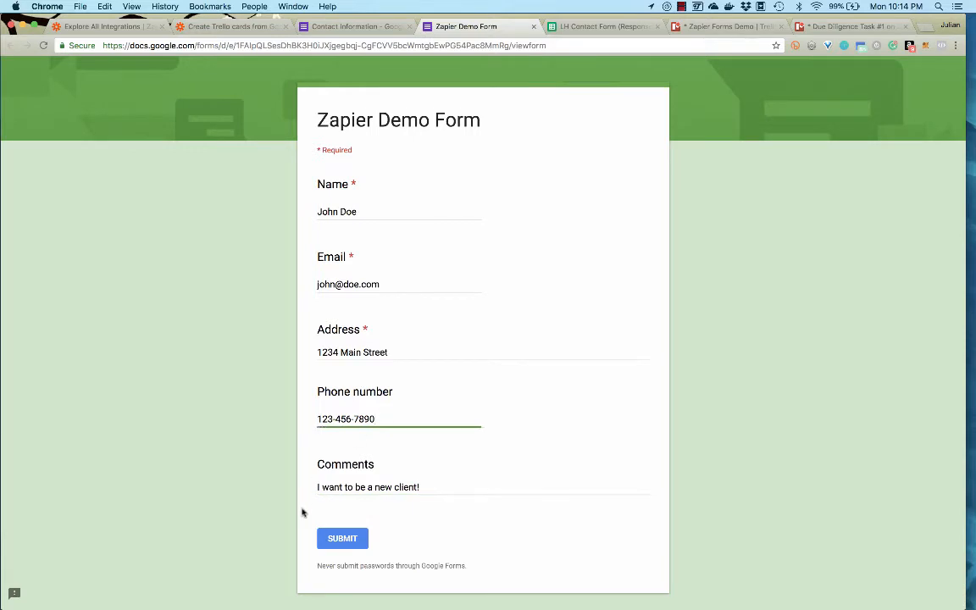
pyautogui.click(350, 539)
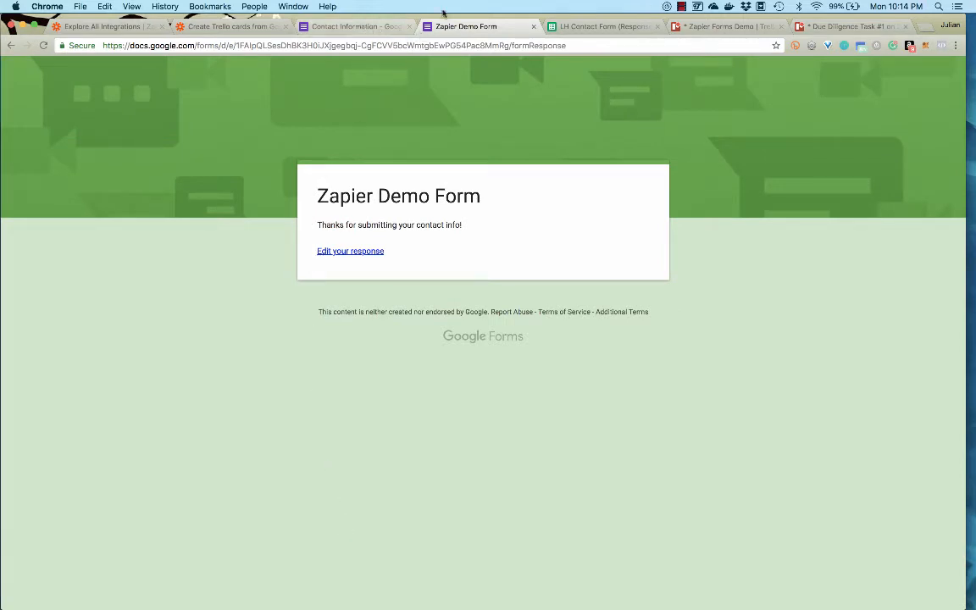
pyautogui.click(534, 28)
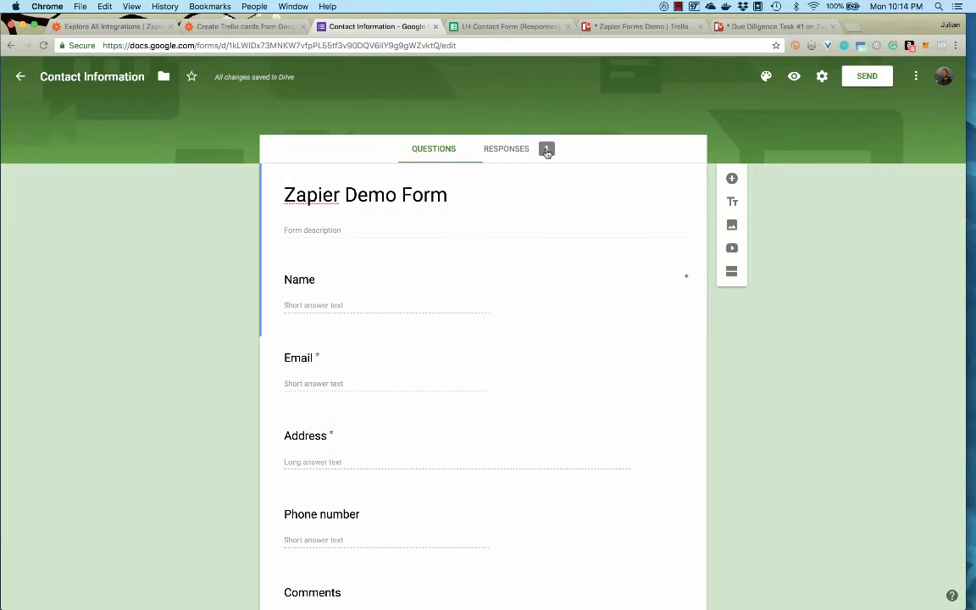
# Step: Turn off the "Limit to 1 response" requirement in the form's settings and save them
pyautogui.click(821, 76)
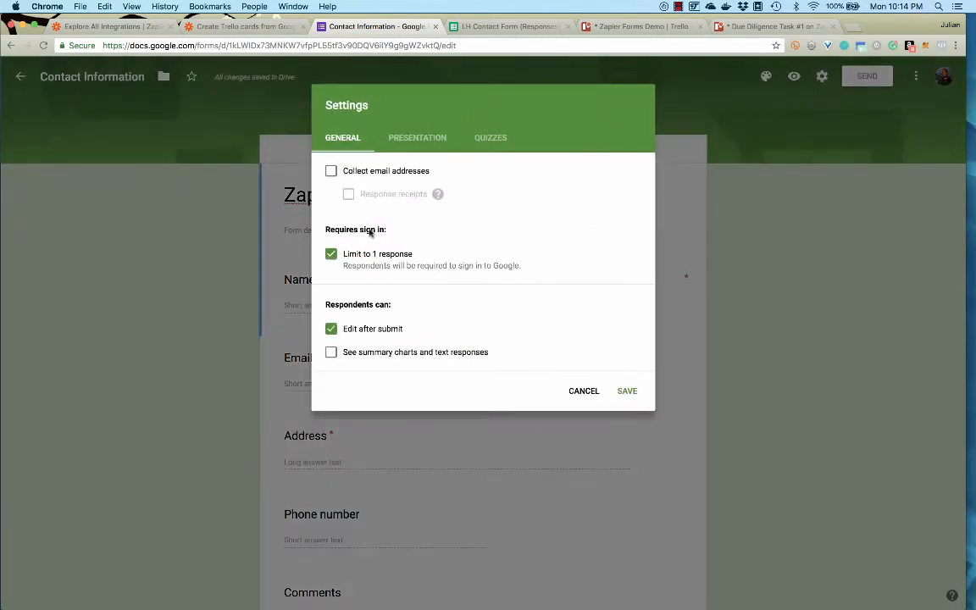
pyautogui.click(331, 254)
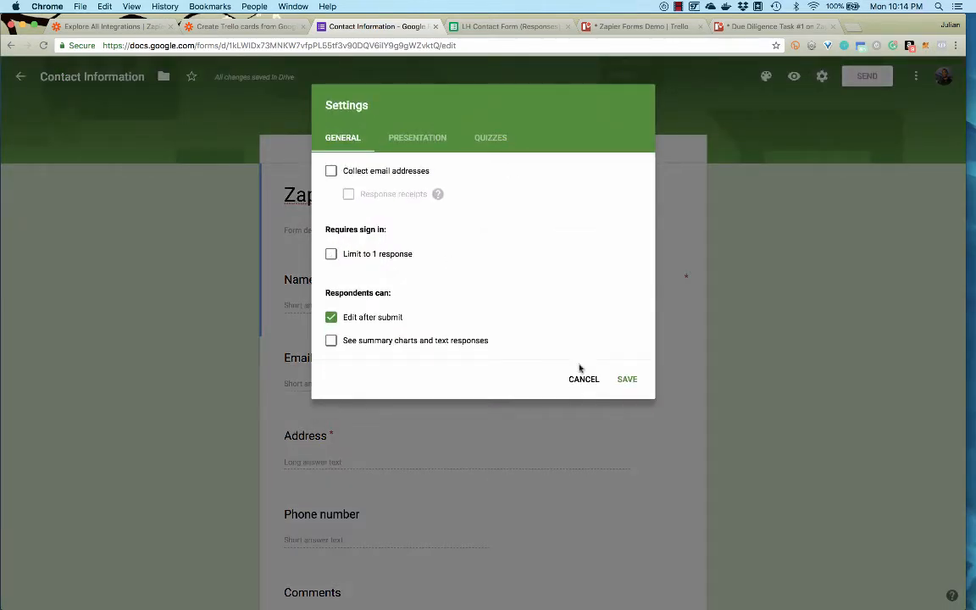
pyautogui.click(624, 381)
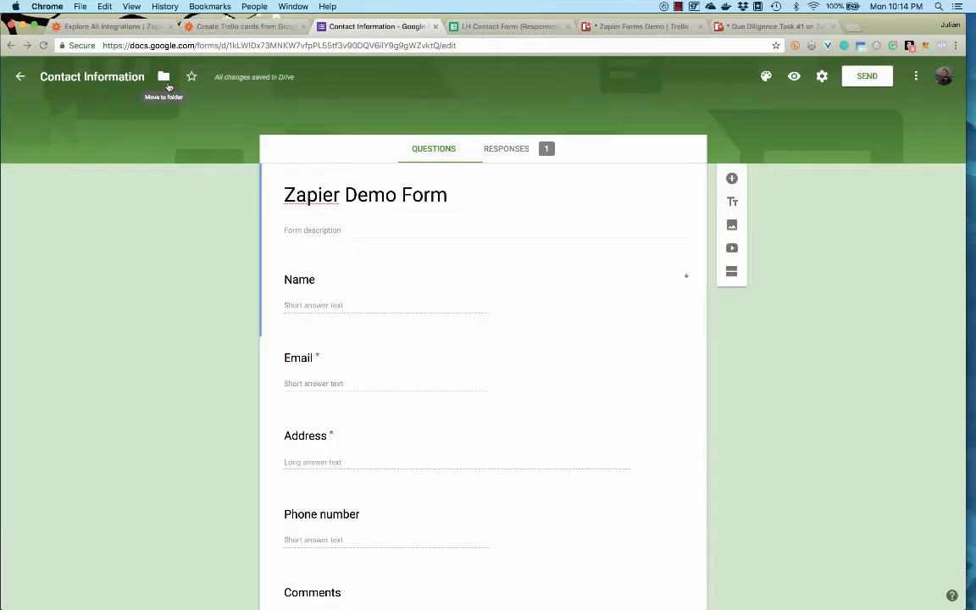
# Step: Review the form's responses and create a new destination spreadsheet for them named "Zapier Form Responses"
pyautogui.click(510, 154)
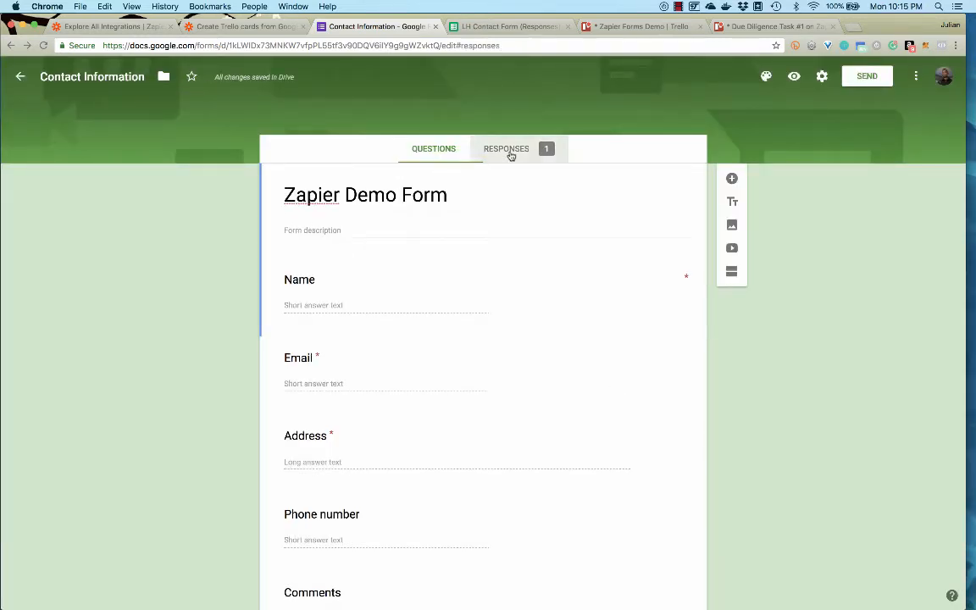
pyautogui.scroll(-2, 402, 498)
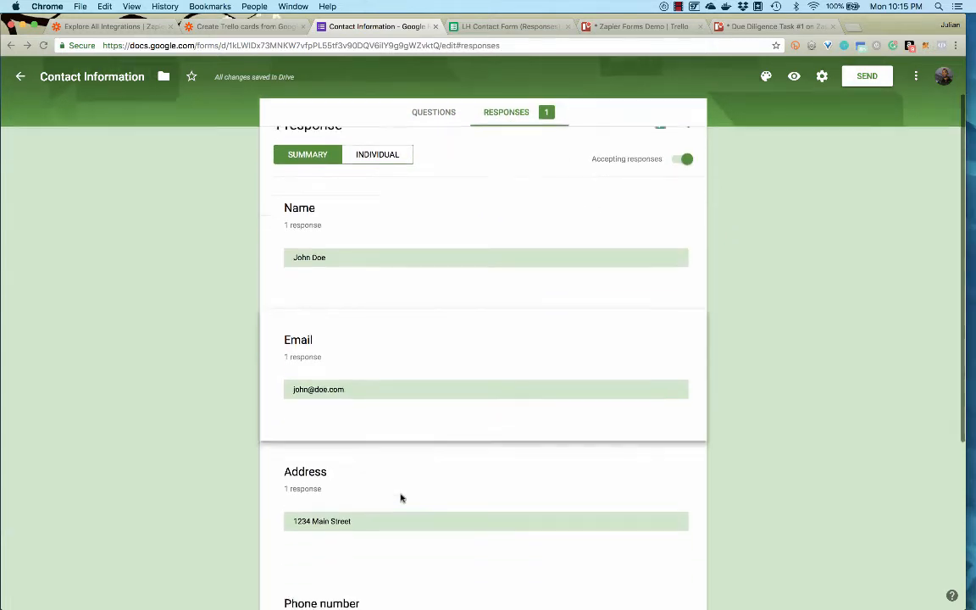
pyautogui.scroll(-5, 401, 498)
pyautogui.scroll(8, 400, 496)
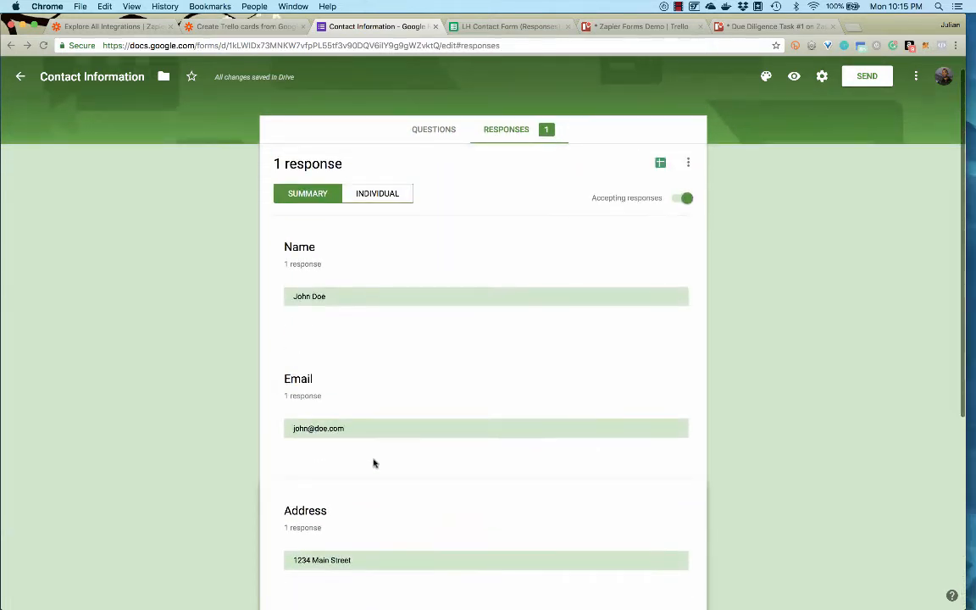
pyautogui.click(661, 165)
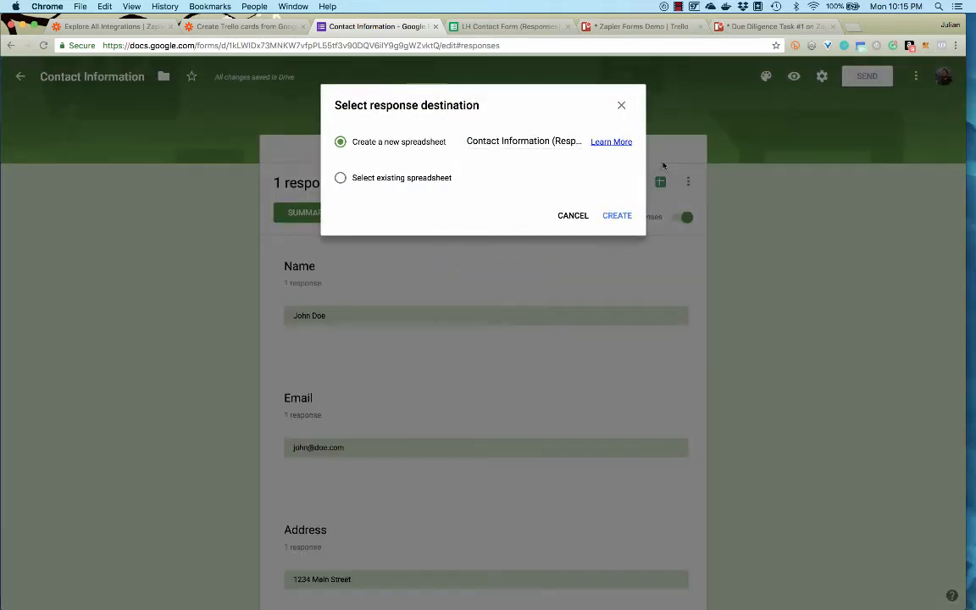
pyautogui.tripleClick(529, 140)
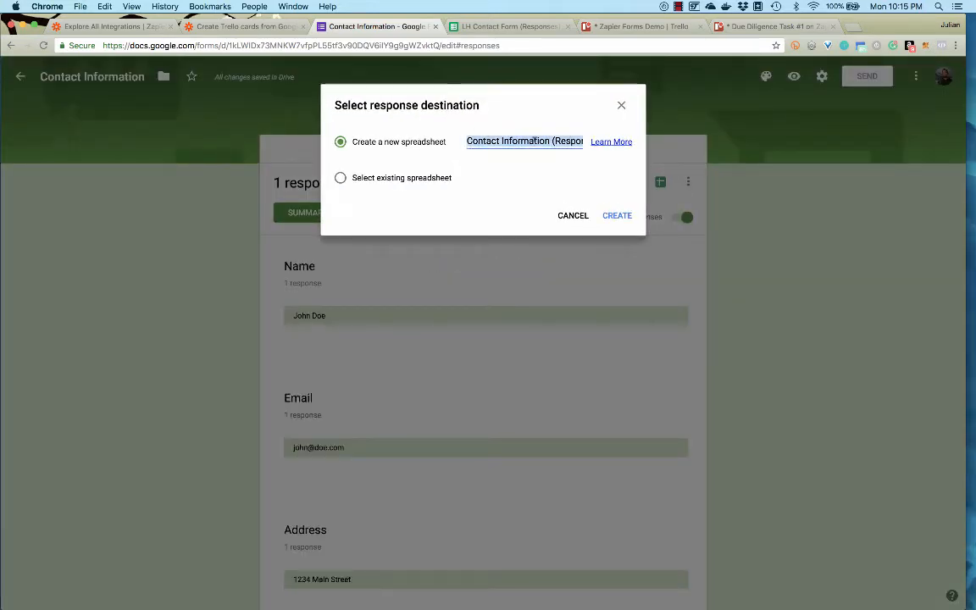
pyautogui.click(534, 141)
pyautogui.doubleClick(533, 141)
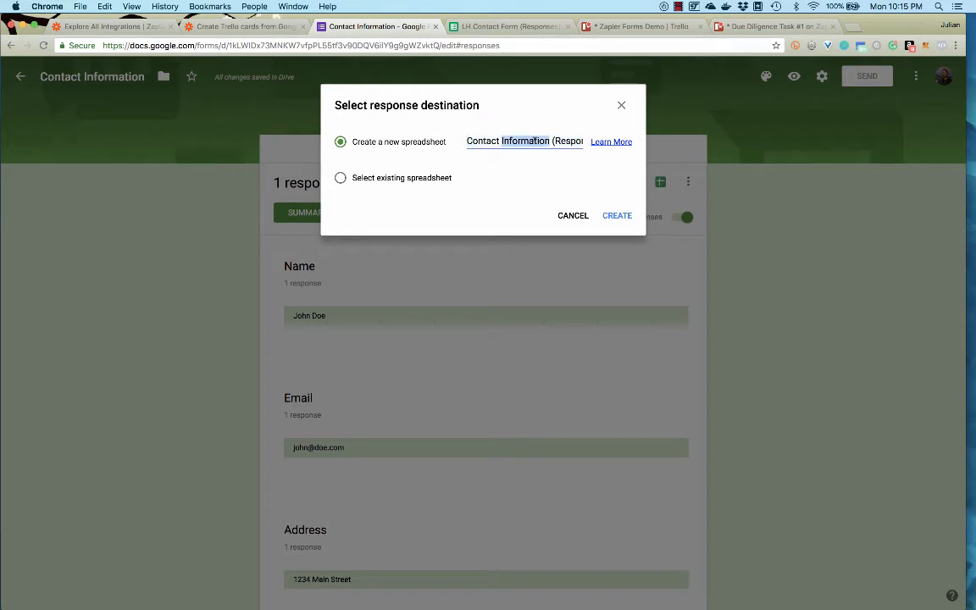
pyautogui.tripleClick(533, 141)
pyautogui.write('Zapier Form ')
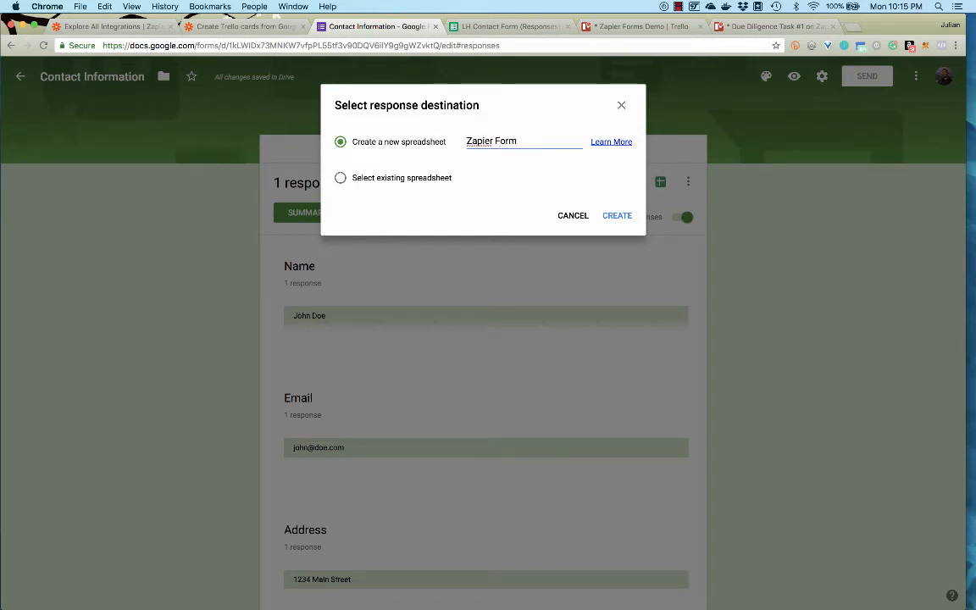
pyautogui.write('Responses')
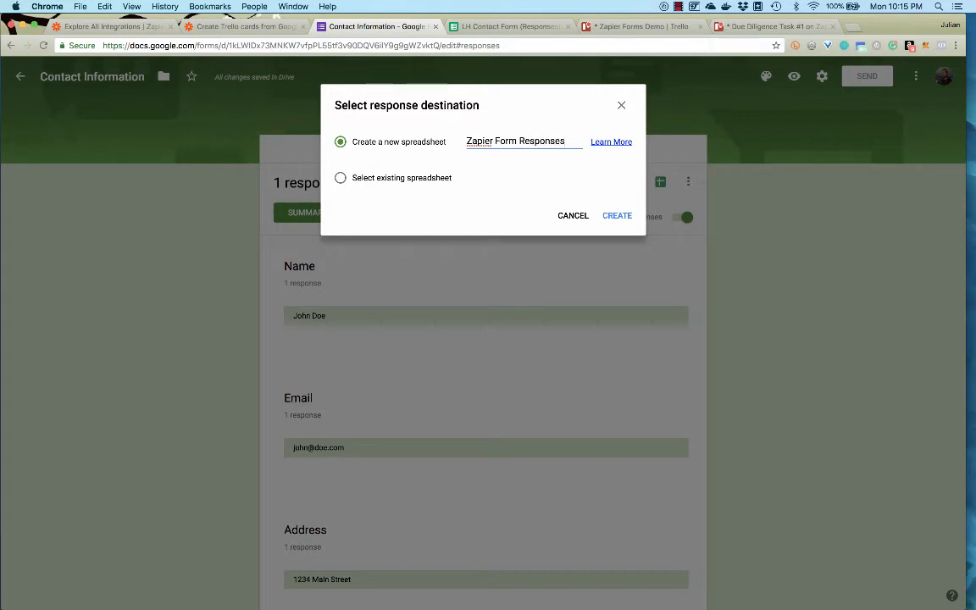
pyautogui.click(617, 216)
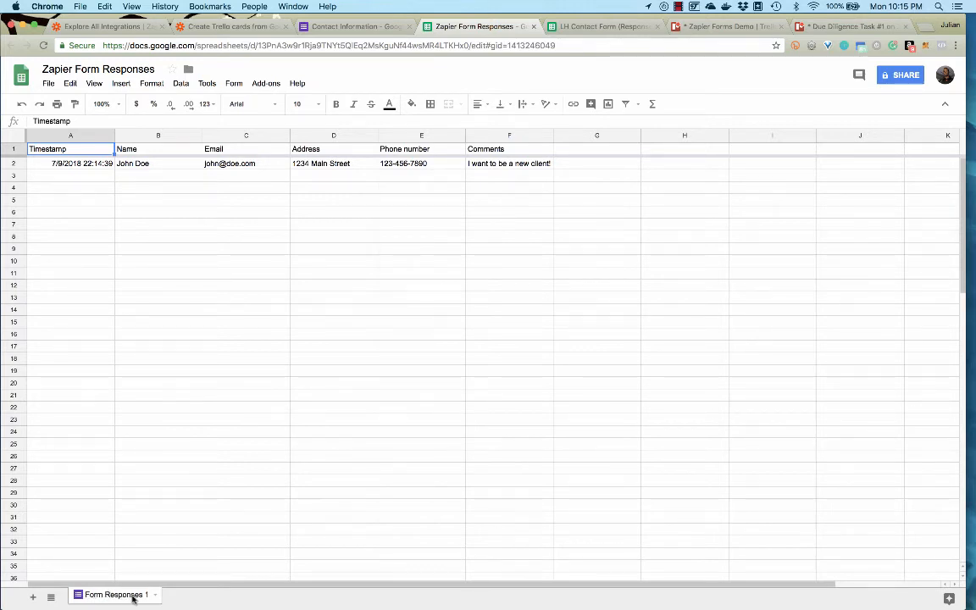
# Step: Switch to the Zap in Zapier, continue past the form instructions, then test and save the connected Google Forms account
pyautogui.click(226, 29)
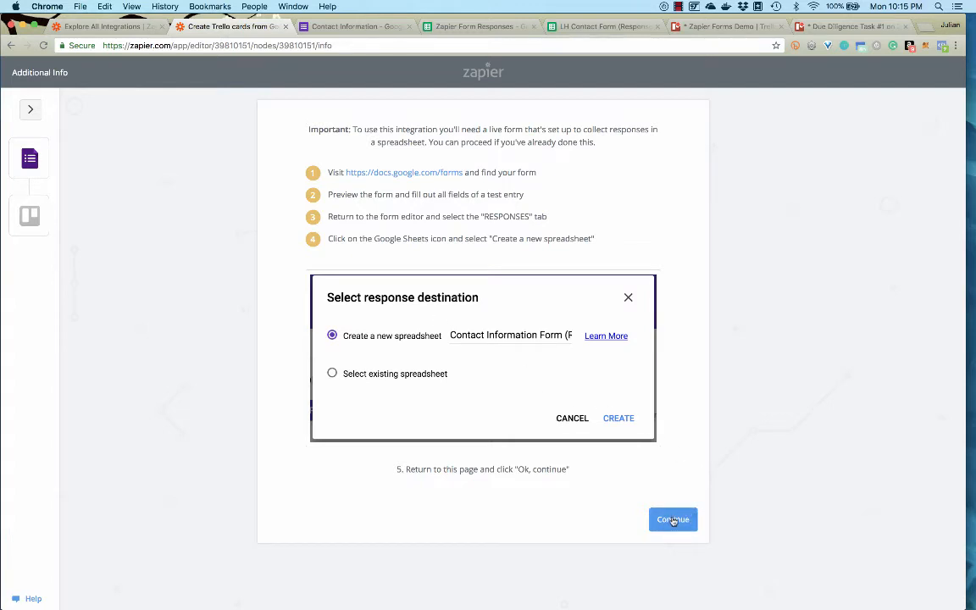
pyautogui.click(672, 519)
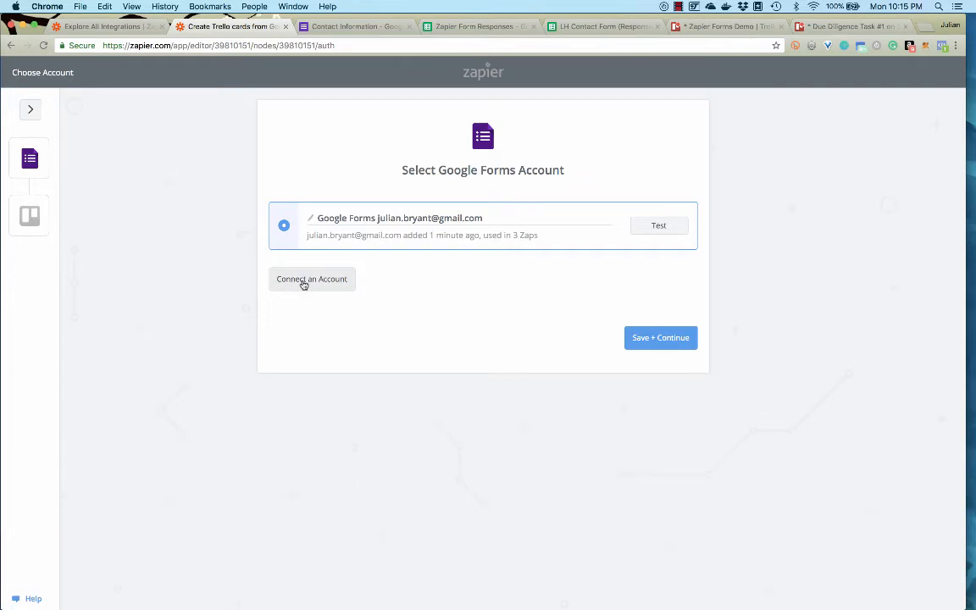
pyautogui.click(666, 229)
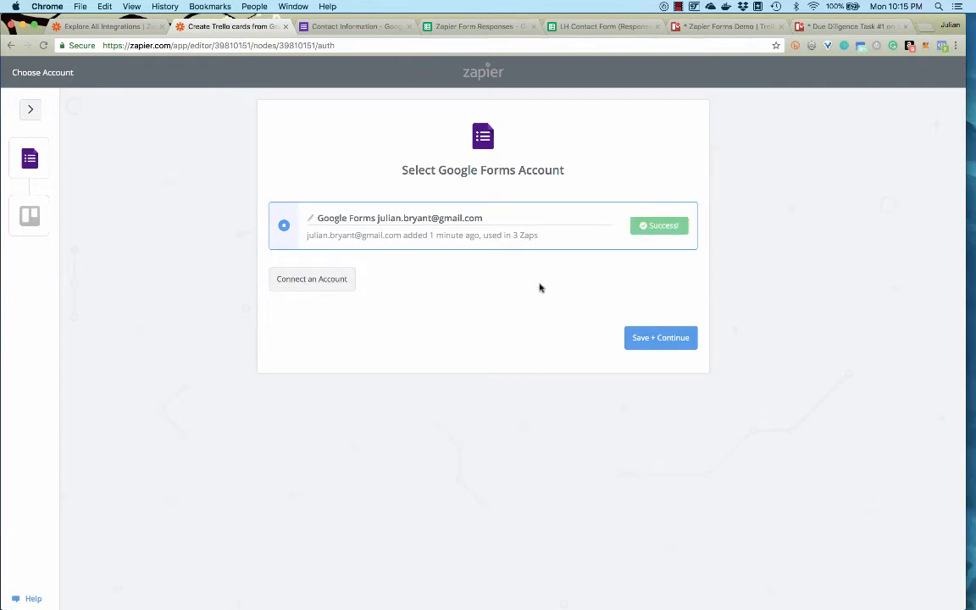
pyautogui.click(676, 340)
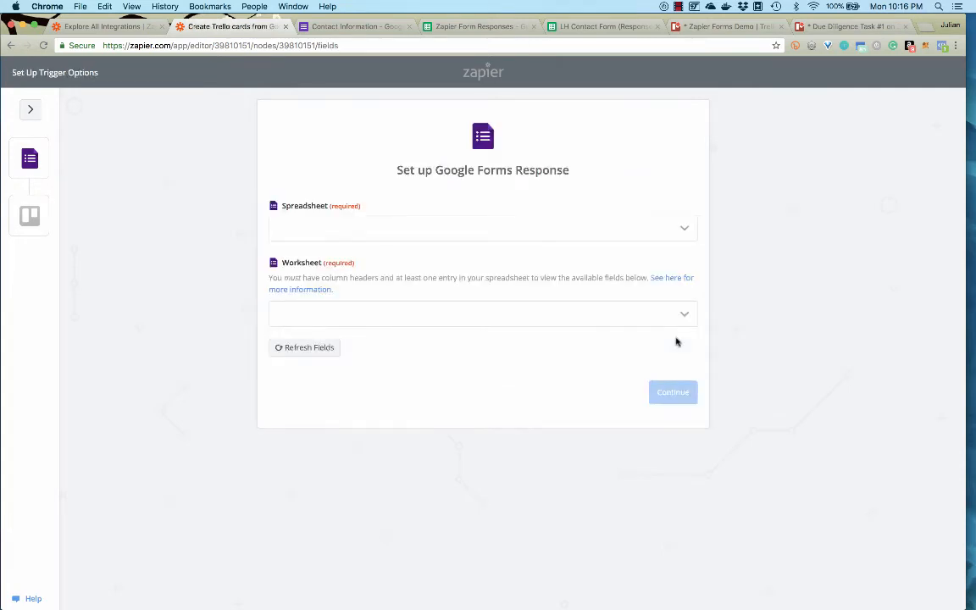
# Step: Set the trigger's spreadsheet to Zapier Form Responses and its worksheet to Form Responses 1, and continue
pyautogui.click(689, 232)
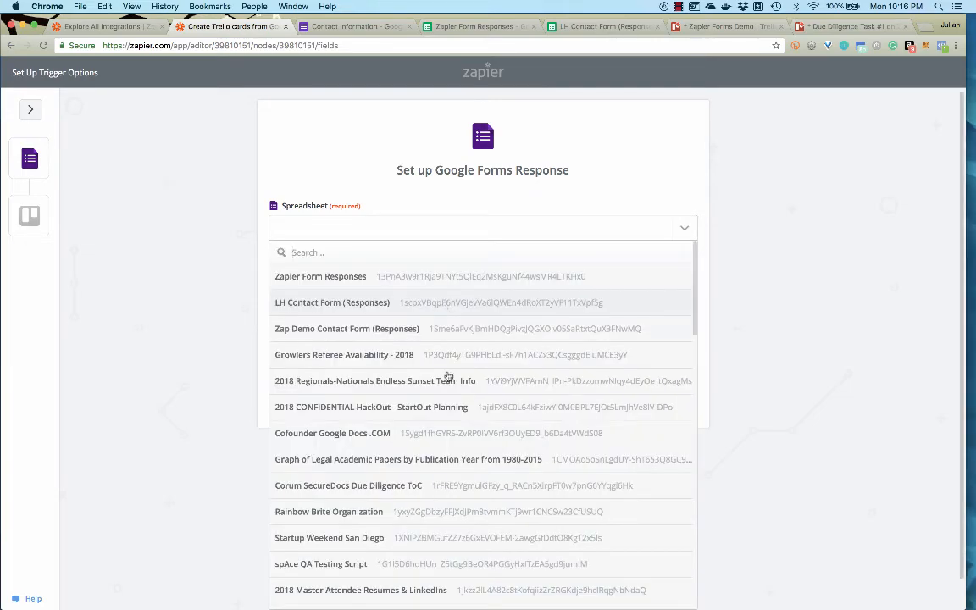
pyautogui.scroll(-10, 469, 474)
pyautogui.scroll(-10, 470, 476)
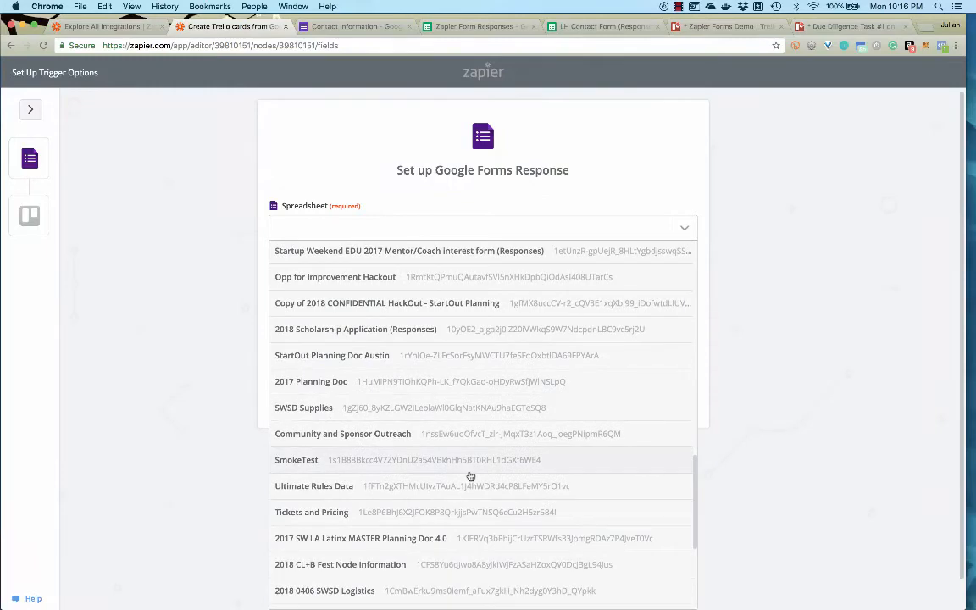
pyautogui.scroll(-5, 470, 476)
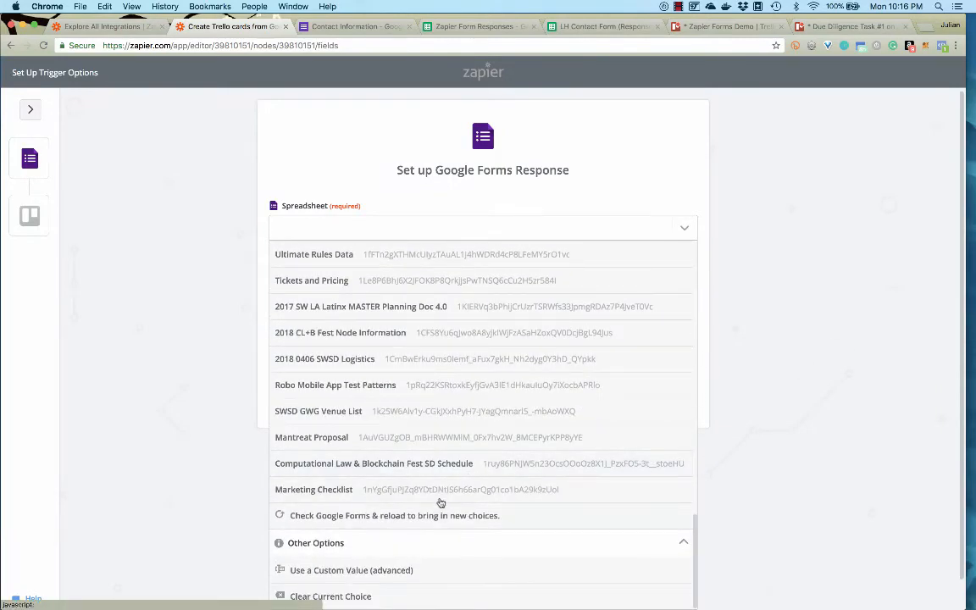
pyautogui.scroll(15, 479, 417)
pyautogui.scroll(2, 483, 415)
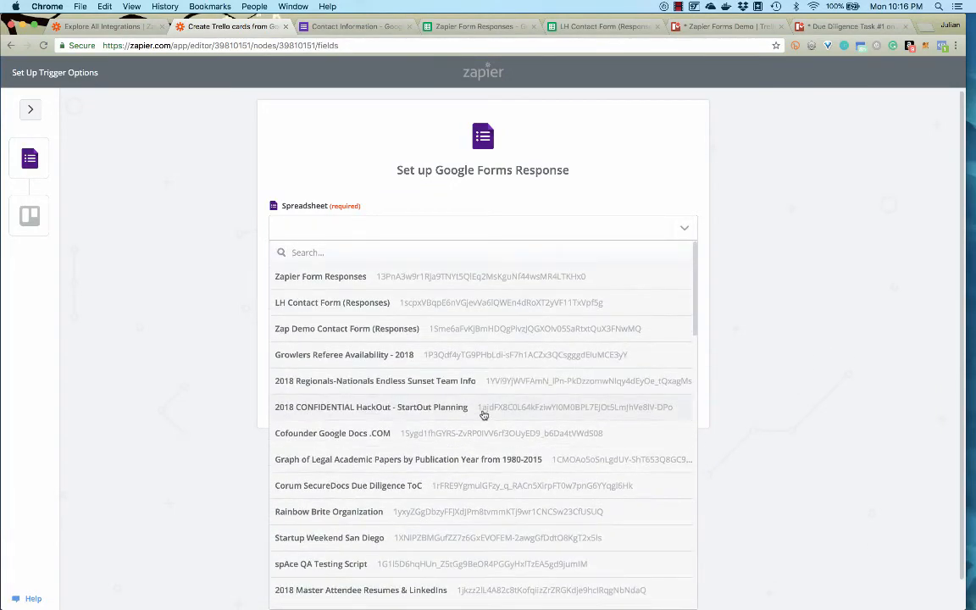
pyautogui.click(447, 278)
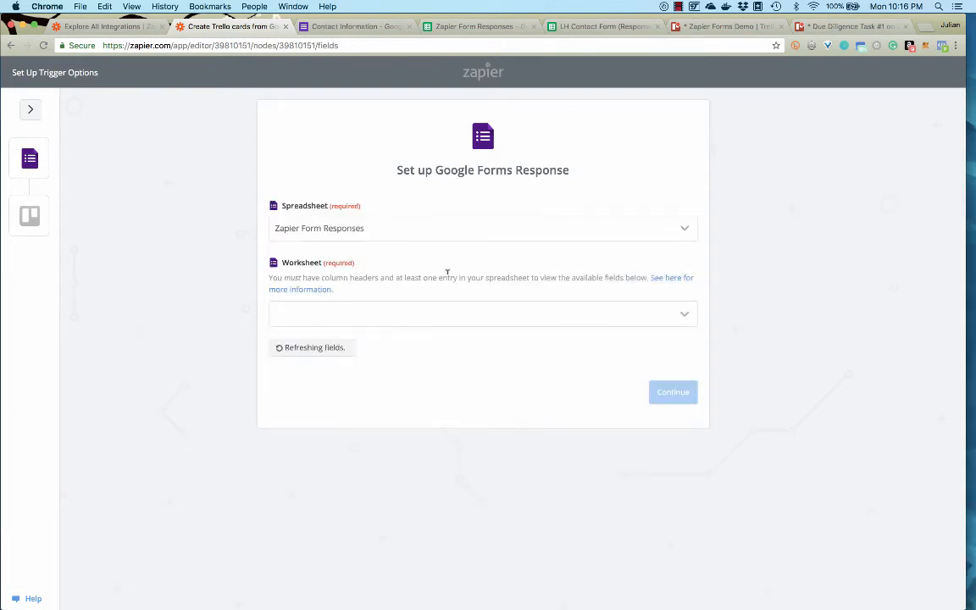
pyautogui.click(686, 315)
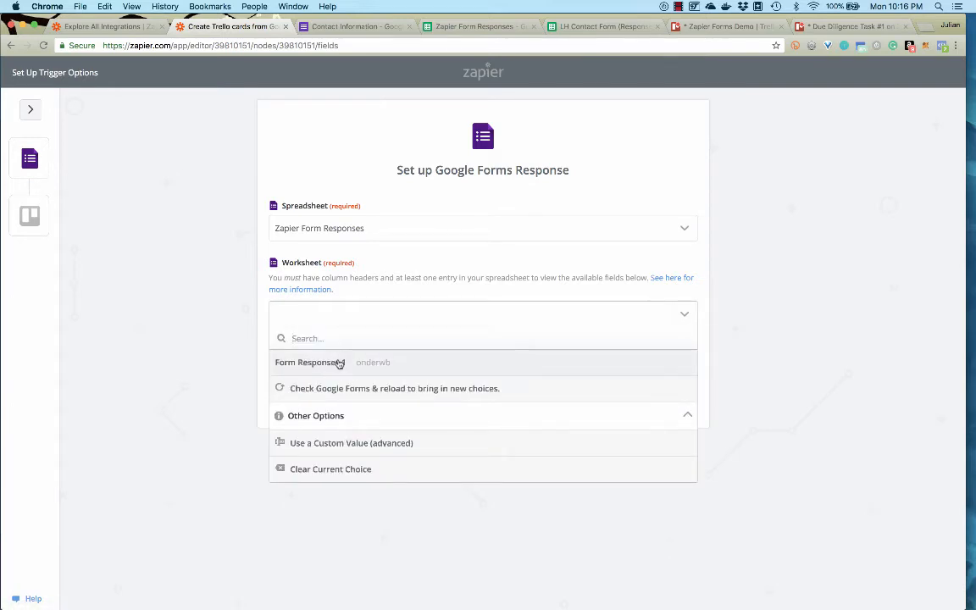
pyautogui.click(337, 363)
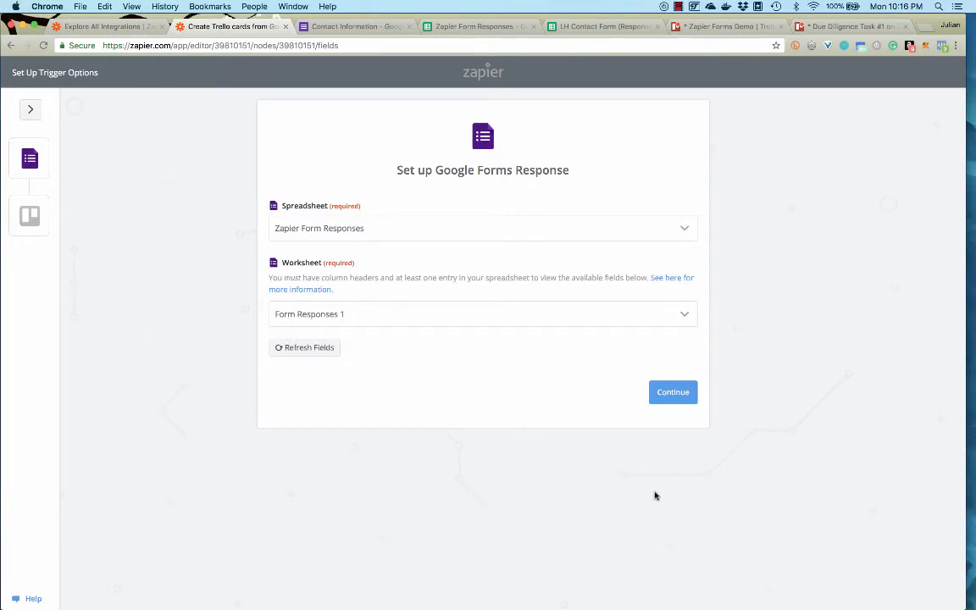
pyautogui.click(671, 399)
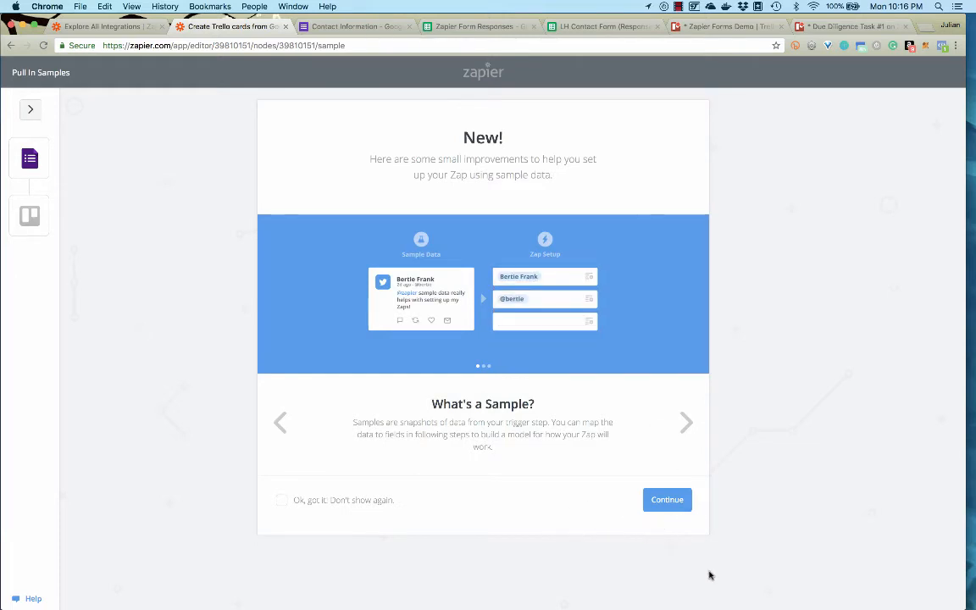
# Step: Continue past the sample-data introduction and fetch a sample Google Forms response for the trigger test
pyautogui.click(666, 504)
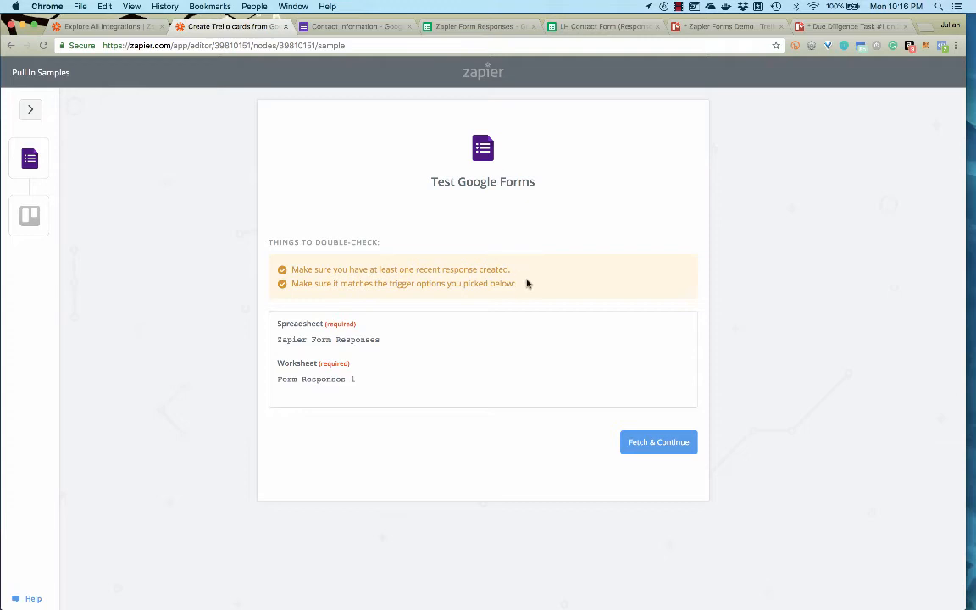
pyautogui.click(657, 447)
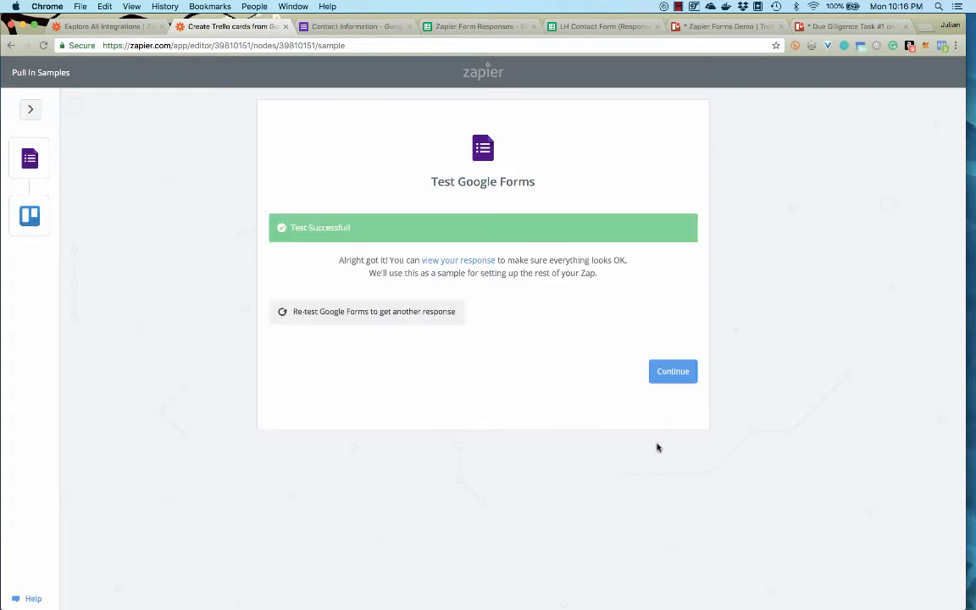
pyautogui.click(674, 373)
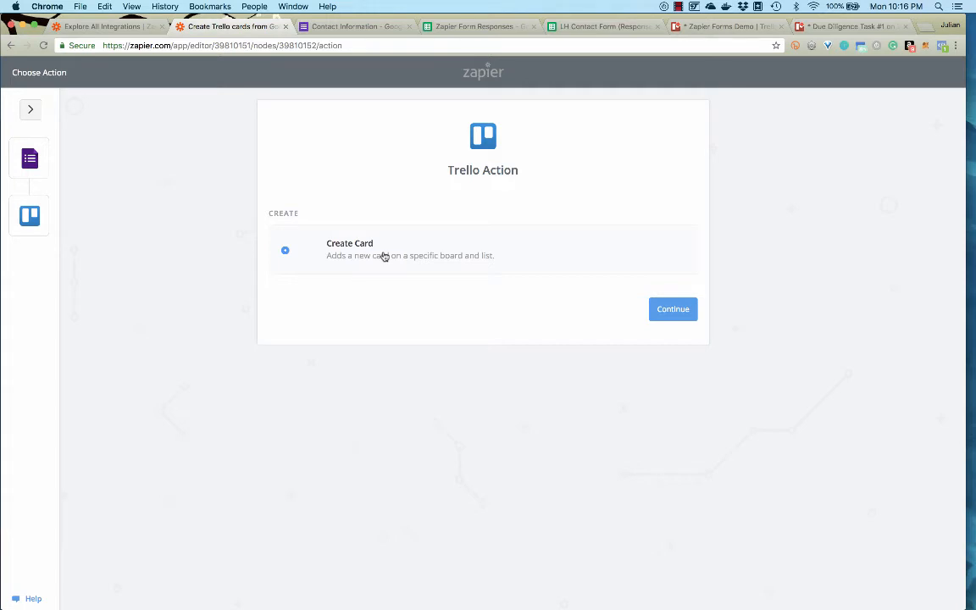
# Step: Accept Create Card as the Trello action and save the connected Trello account for it
pyautogui.click(675, 310)
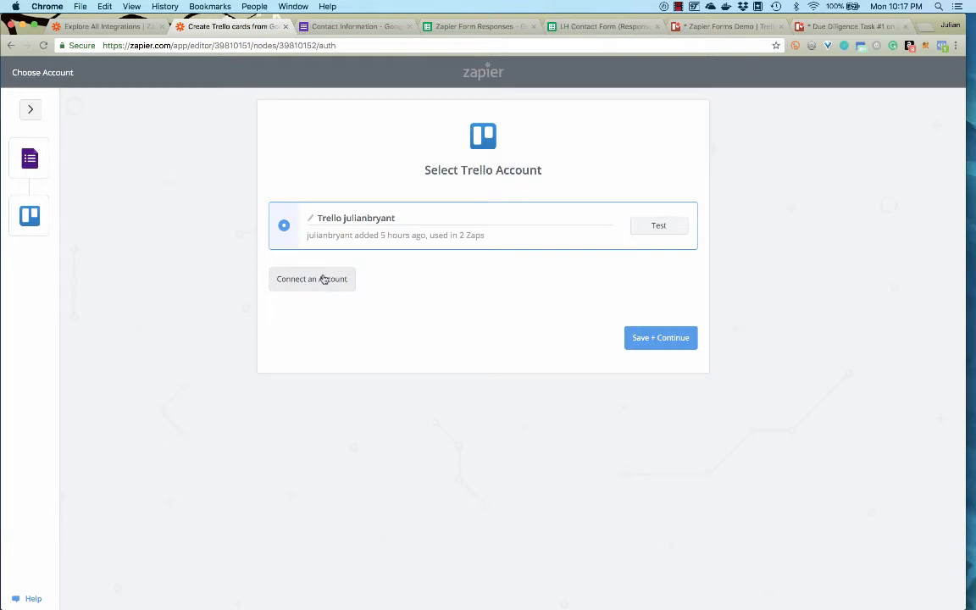
pyautogui.click(667, 341)
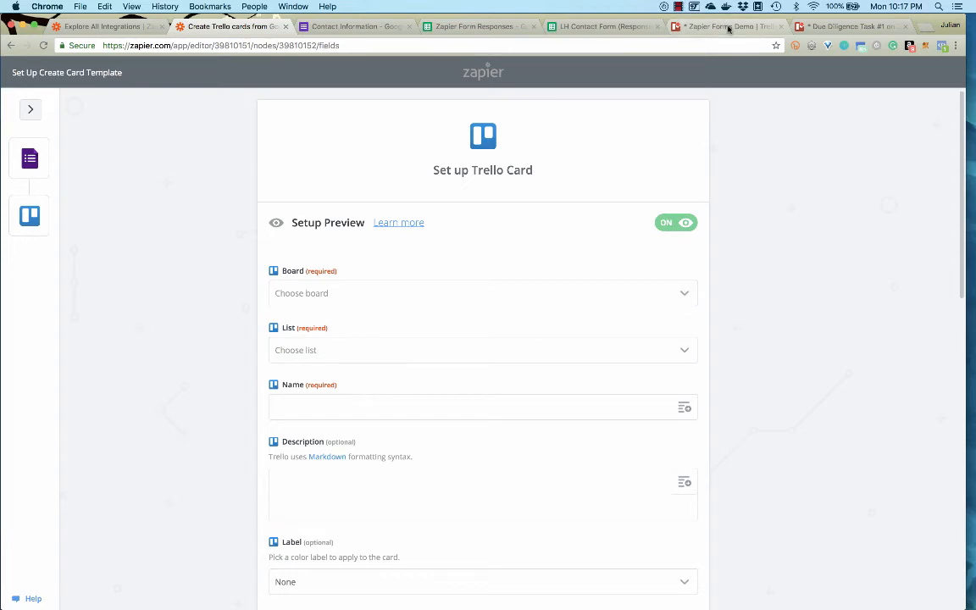
# Step: Set the card's board to Zapier Forms Demo and its list to Intake Forms to Process, checking the lists on the Trello board
pyautogui.click(682, 301)
pyautogui.scroll(-5, 481, 444)
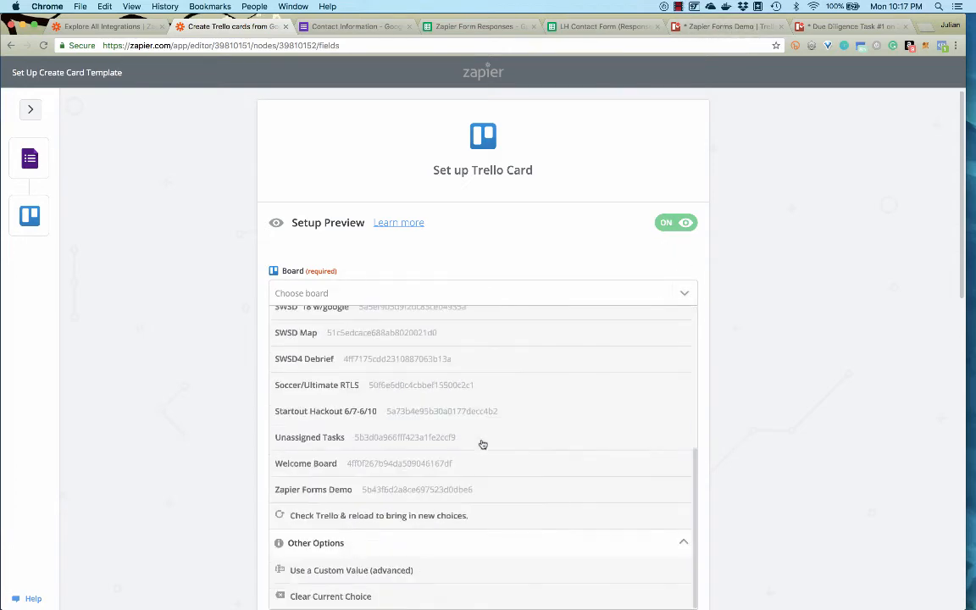
pyautogui.click(442, 488)
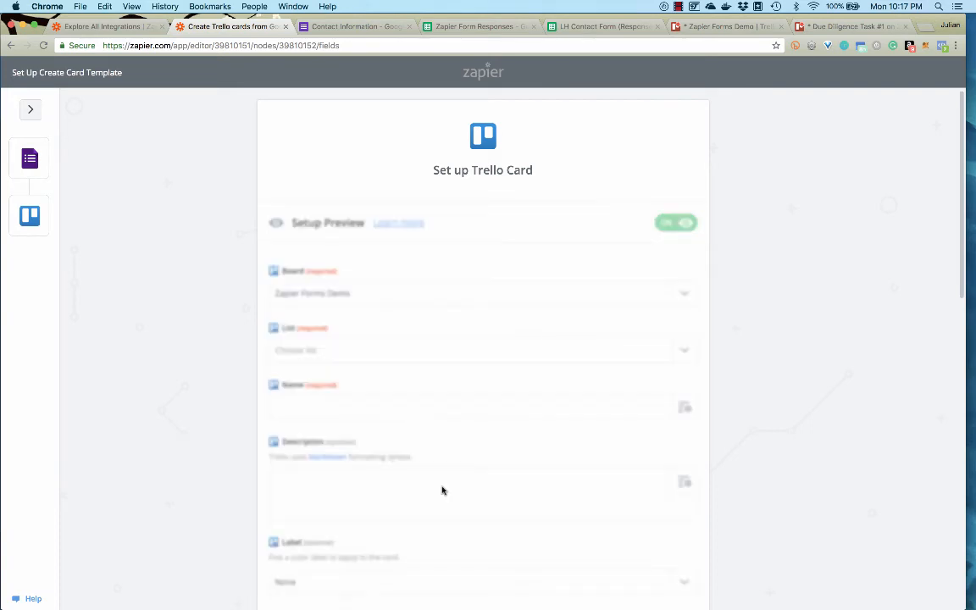
pyautogui.click(687, 354)
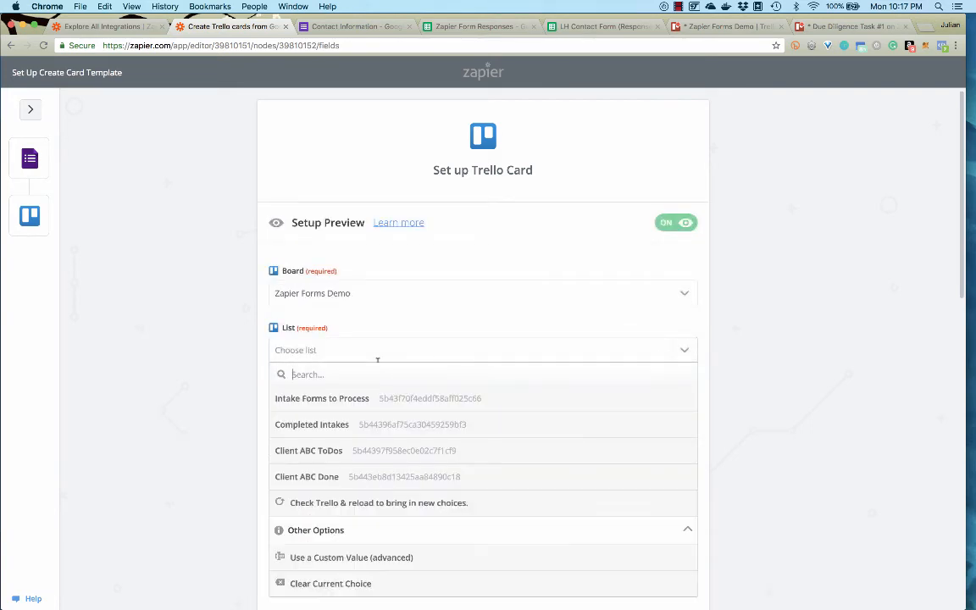
pyautogui.click(330, 400)
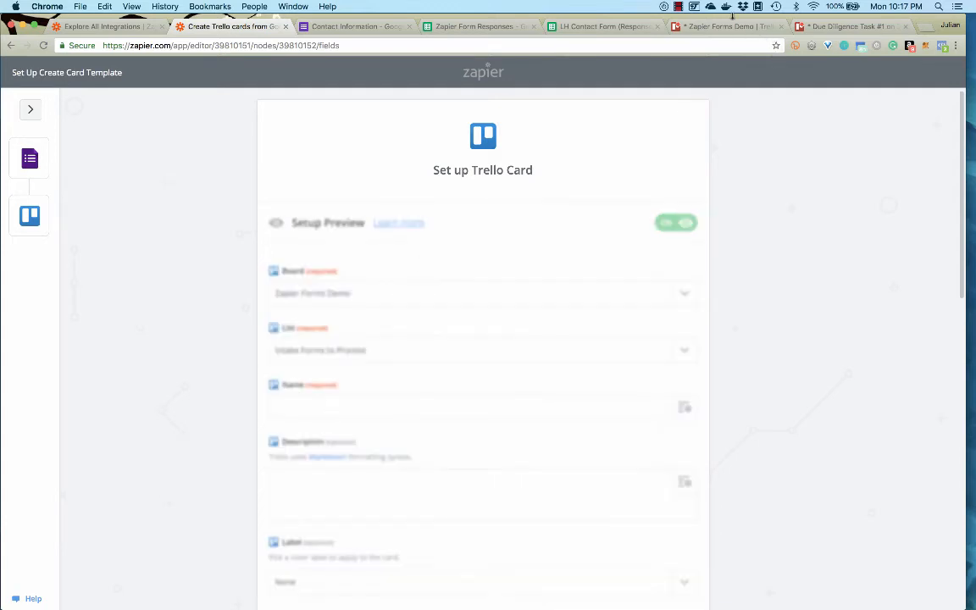
pyautogui.click(720, 26)
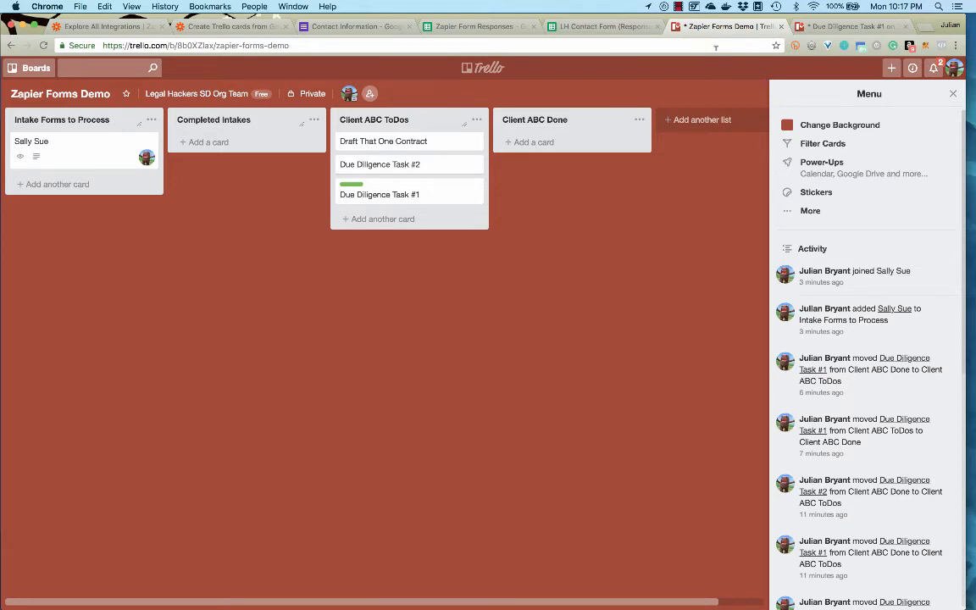
pyautogui.click(225, 26)
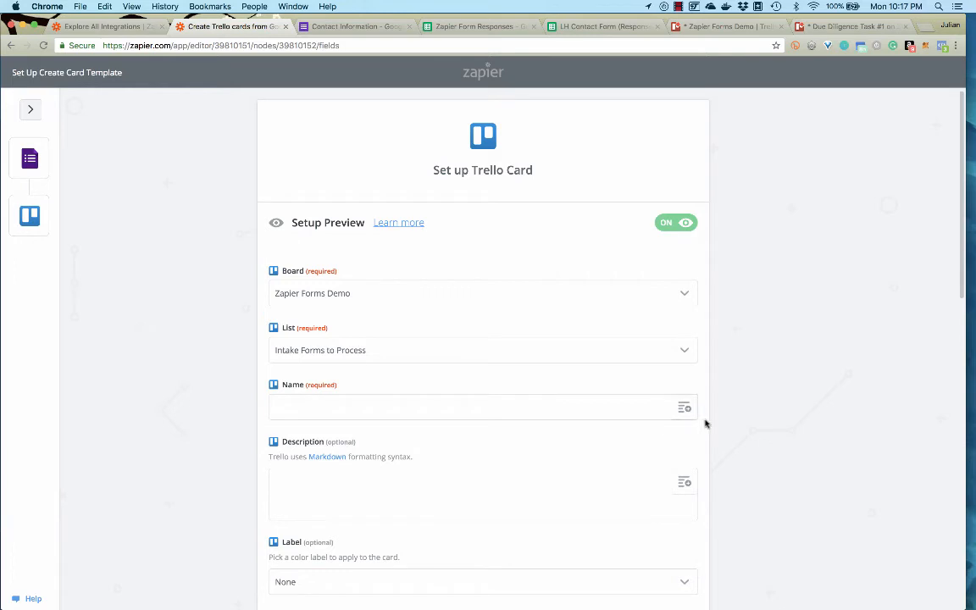
# Step: Map the form response's name field to the card's Name and place the cursor in the Description
pyautogui.scroll(-3, 758, 397)
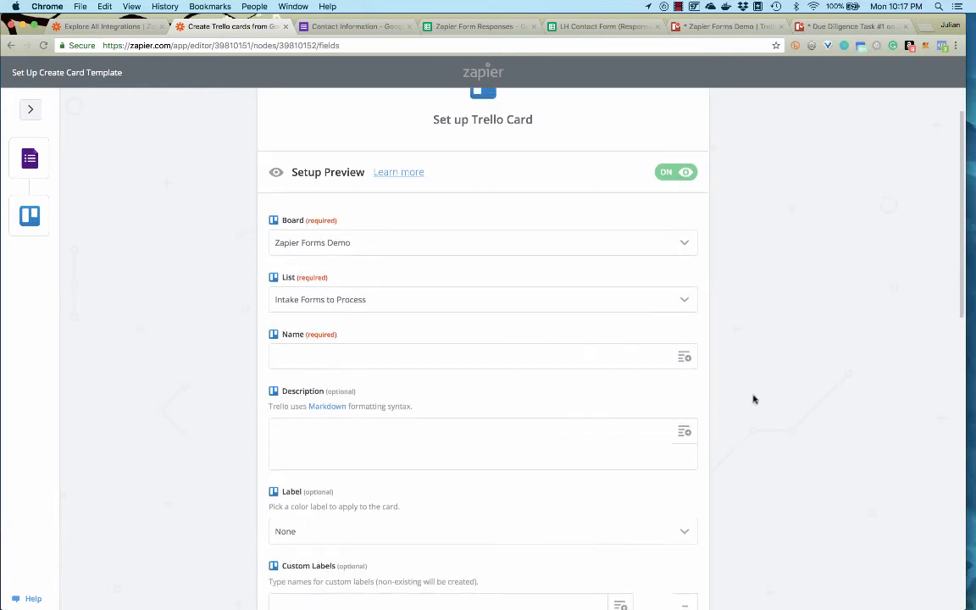
pyautogui.click(684, 356)
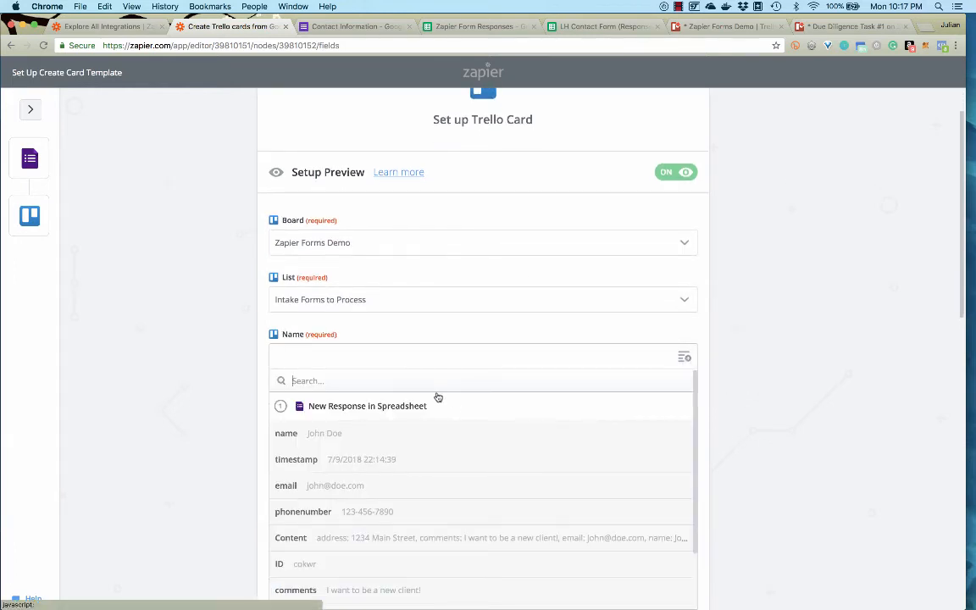
pyautogui.click(373, 435)
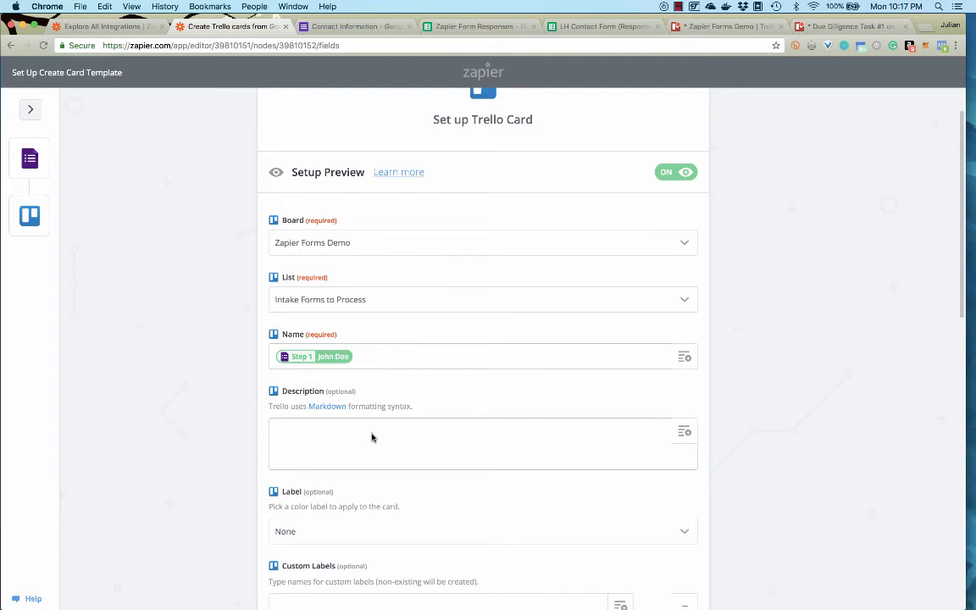
pyautogui.click(371, 433)
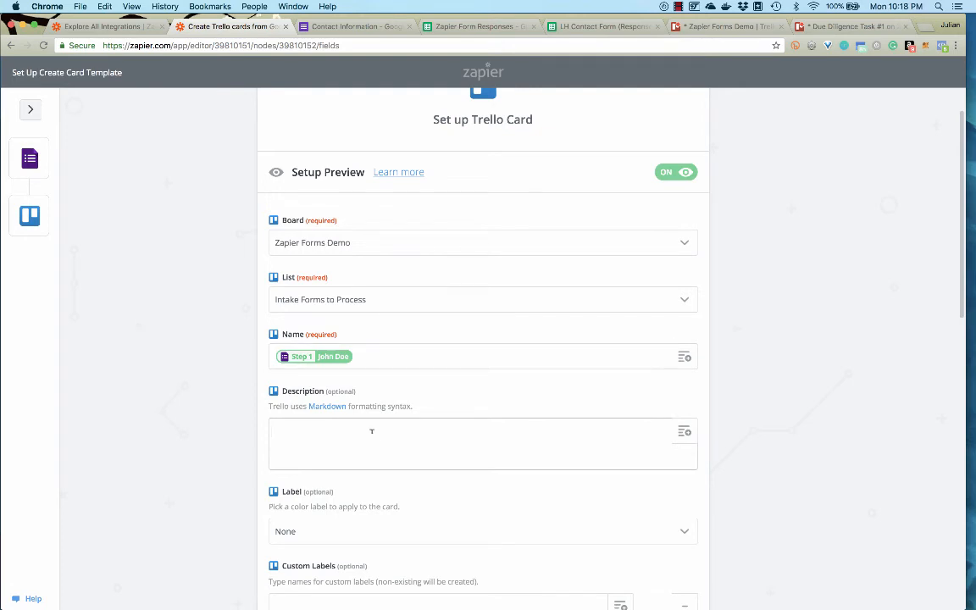
pyautogui.write('Process this person')
pyautogui.press('BackSpace')
pyautogui.press('BackSpace')
pyautogui.press('BackSpace')
pyautogui.press('BackSpace')
pyautogui.press('BackSpace')
pyautogui.press('BackSpace')
pyautogui.press('BackSpace')
pyautogui.press('BackSpace')
pyautogui.press('BackSpace')
pyautogui.press('BackSpace')
pyautogui.press('BackSpace')
pyautogui.press('BackSpace')
pyautogui.press('BackSpace')
pyautogui.press('BackSpace')
pyautogui.press('BackSpace')
pyautogui.press('BackSpace')
pyautogui.press('BackSpace')
pyautogui.press('BackSpace')
# Step: Enter the card description "This is automatically coming from the Google Form."
pyautogui.write('This is f')
pyautogui.write('tomatically coming from the')
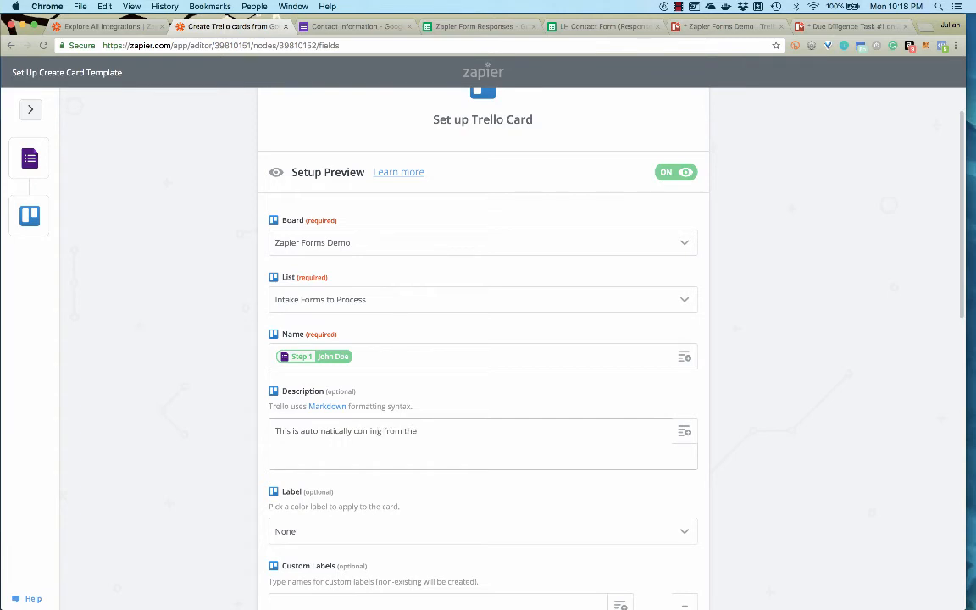
pyautogui.write(' Google Form.')
# Step: Set the card position to Top and assign the listed board member to the card
pyautogui.scroll(-3, 662, 479)
pyautogui.scroll(-2, 663, 479)
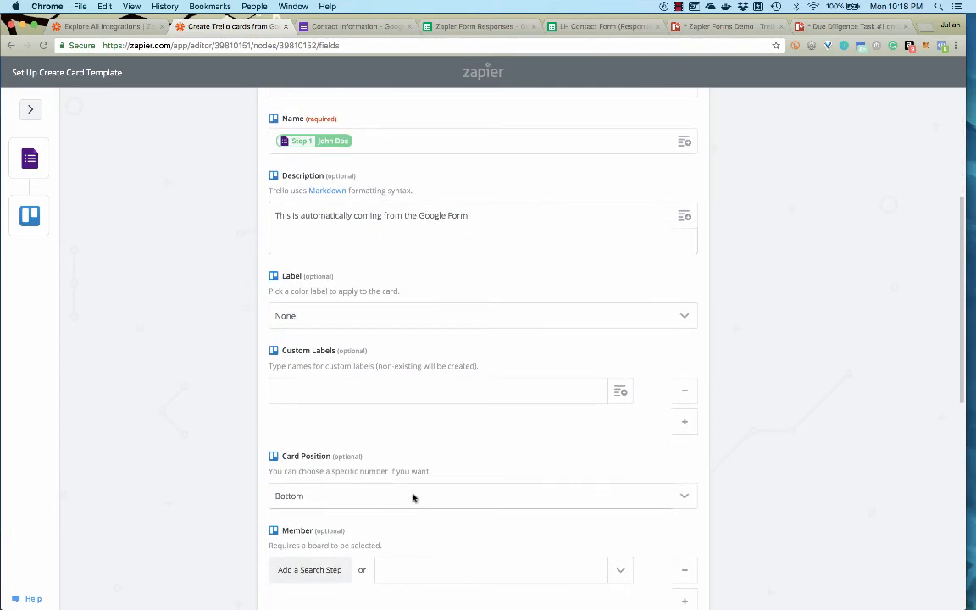
pyautogui.click(685, 502)
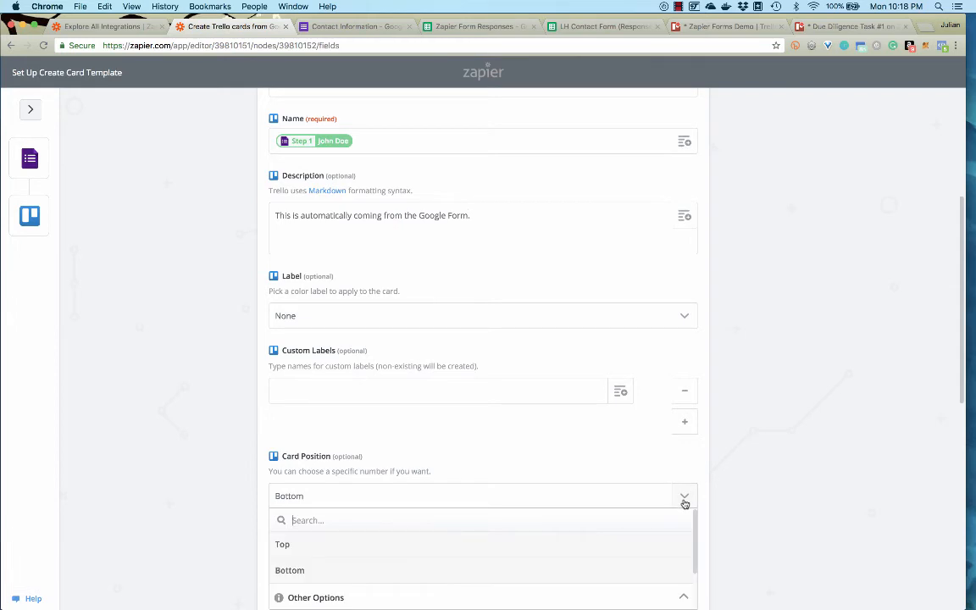
pyautogui.click(612, 549)
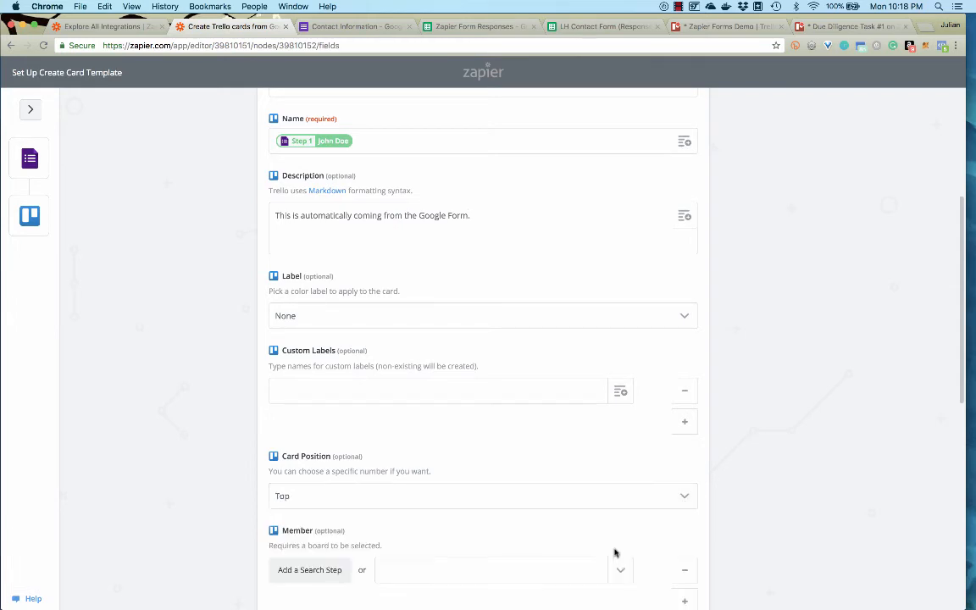
pyautogui.scroll(-4, 813, 536)
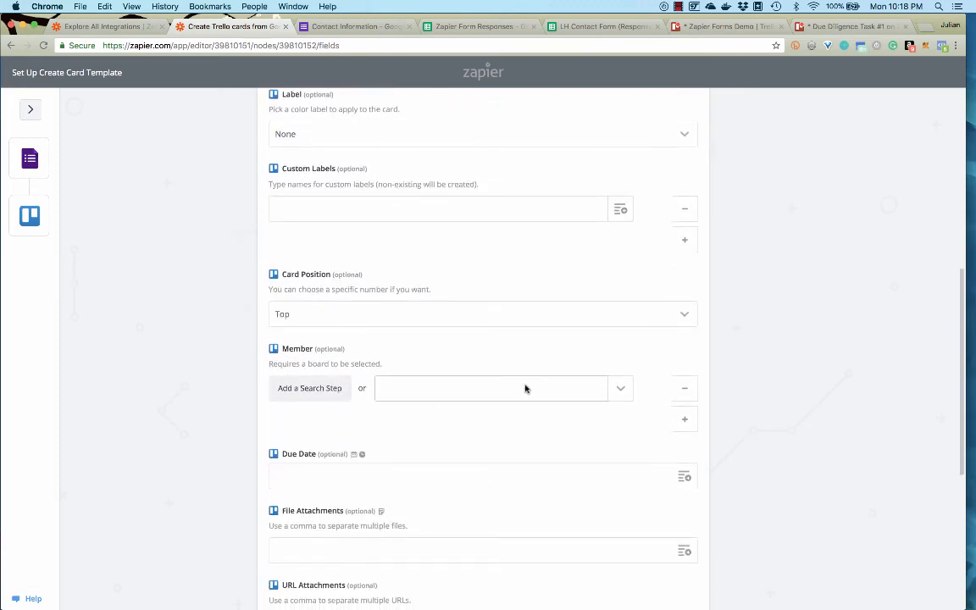
pyautogui.click(626, 389)
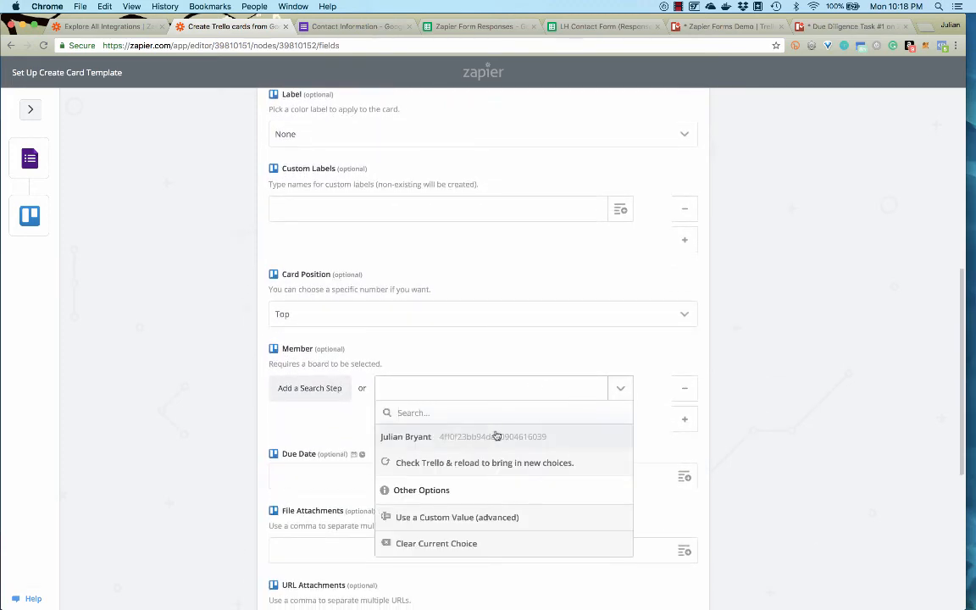
pyautogui.click(415, 436)
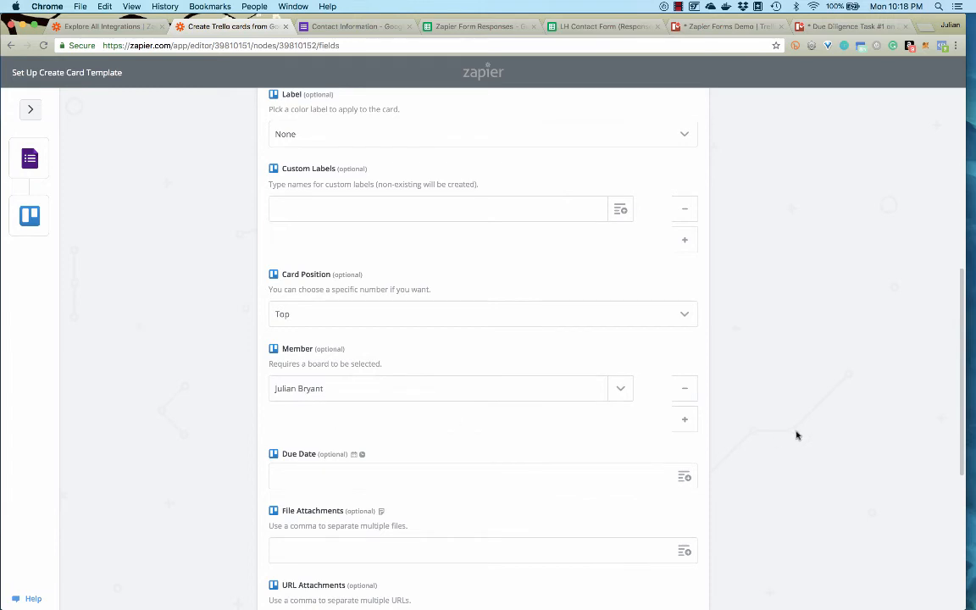
# Step: Leave the due date, attachment and checklist fields empty and continue to the Trello card test
pyautogui.scroll(-5, 792, 434)
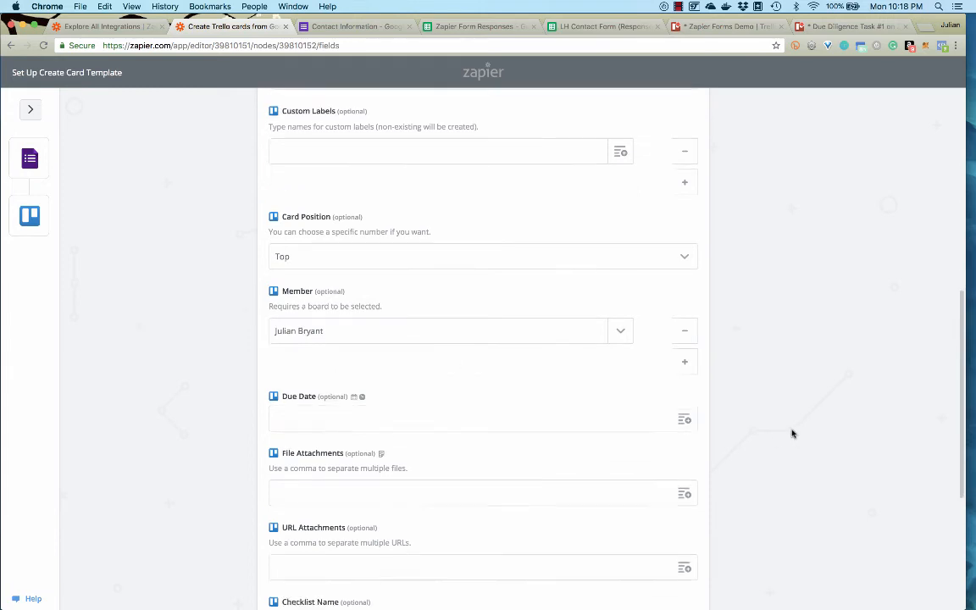
pyautogui.scroll(-4, 792, 434)
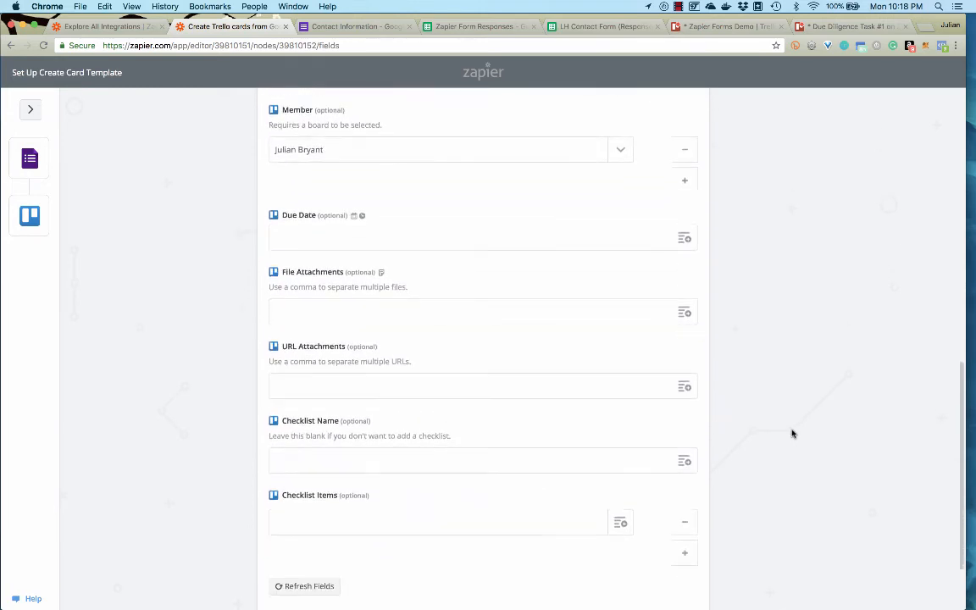
pyautogui.click(673, 551)
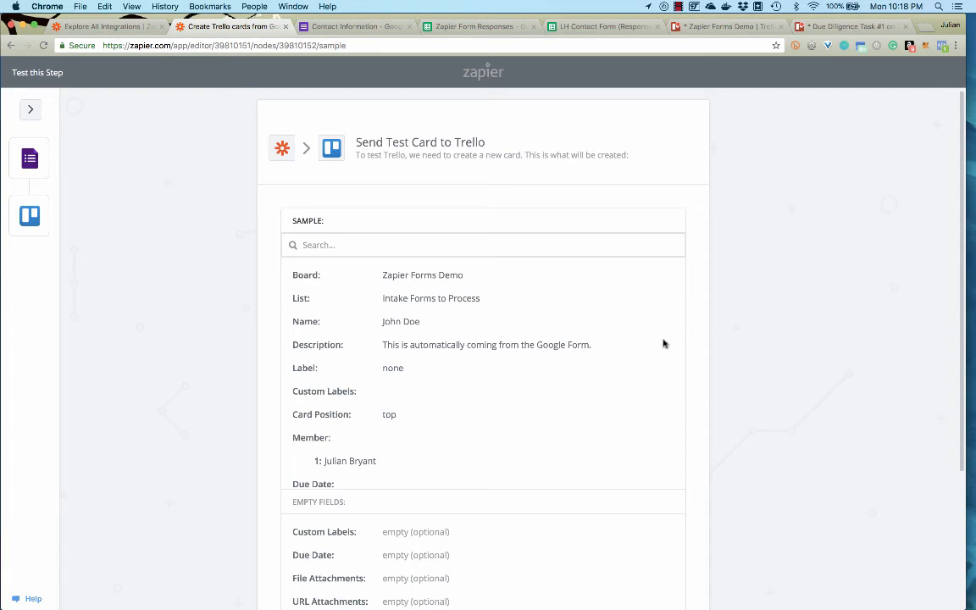
# Step: Review the sample Trello card's fields and send the test card to Trello
pyautogui.moveTo(333, 153); pyautogui.dragTo(639, 161)
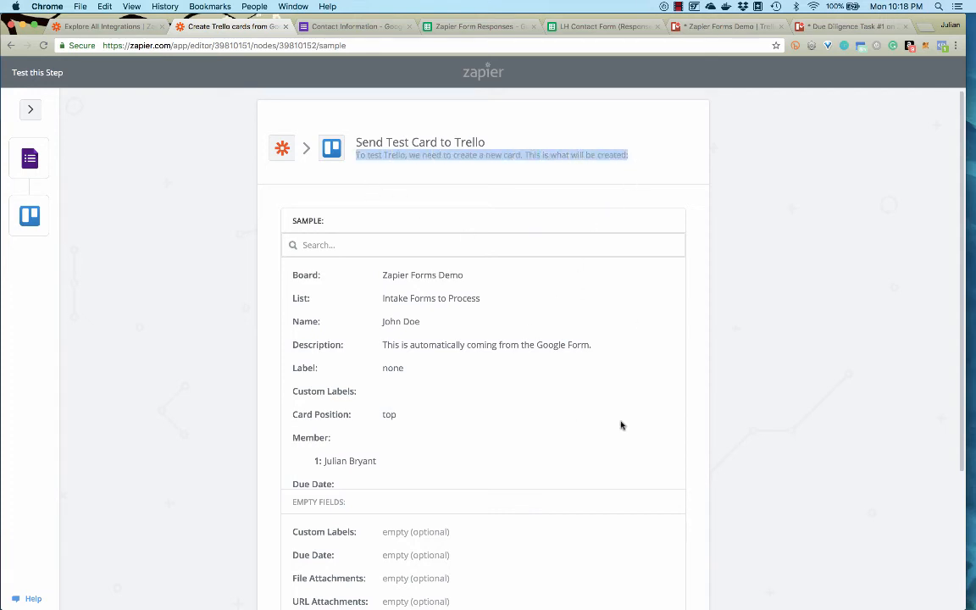
pyautogui.click(761, 393)
pyautogui.scroll(-5, 761, 393)
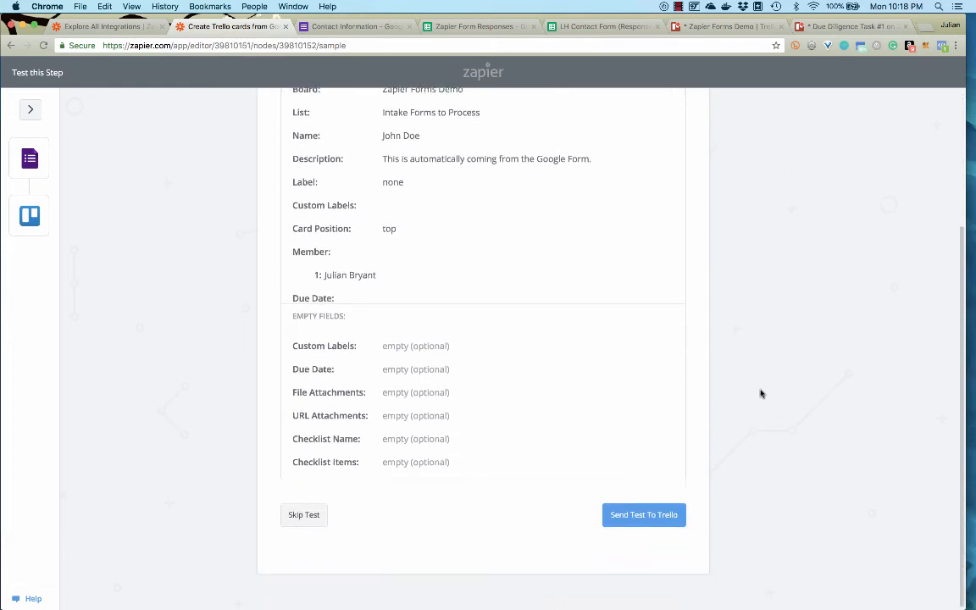
pyautogui.click(638, 515)
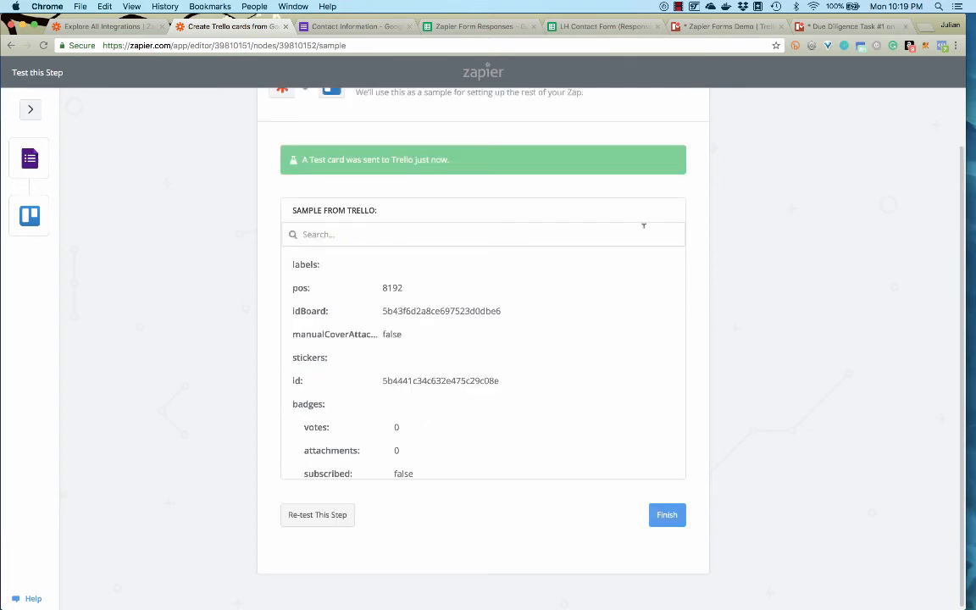
pyautogui.scroll(2, 593, 217)
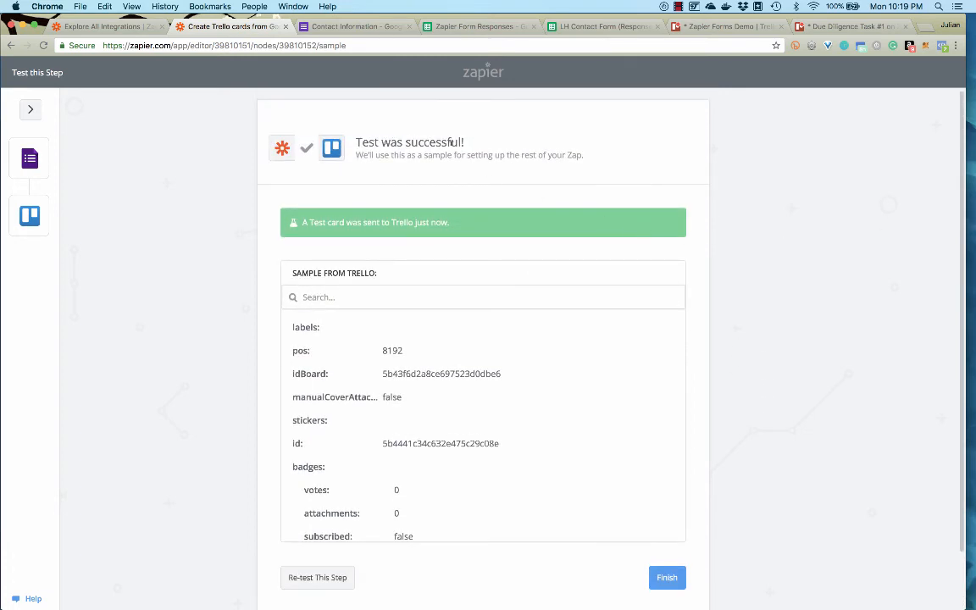
# Step: Switch to the Zapier Forms Demo board in Trello, check the test card's description under Intake Forms to Process, and close the card
pyautogui.click(702, 27)
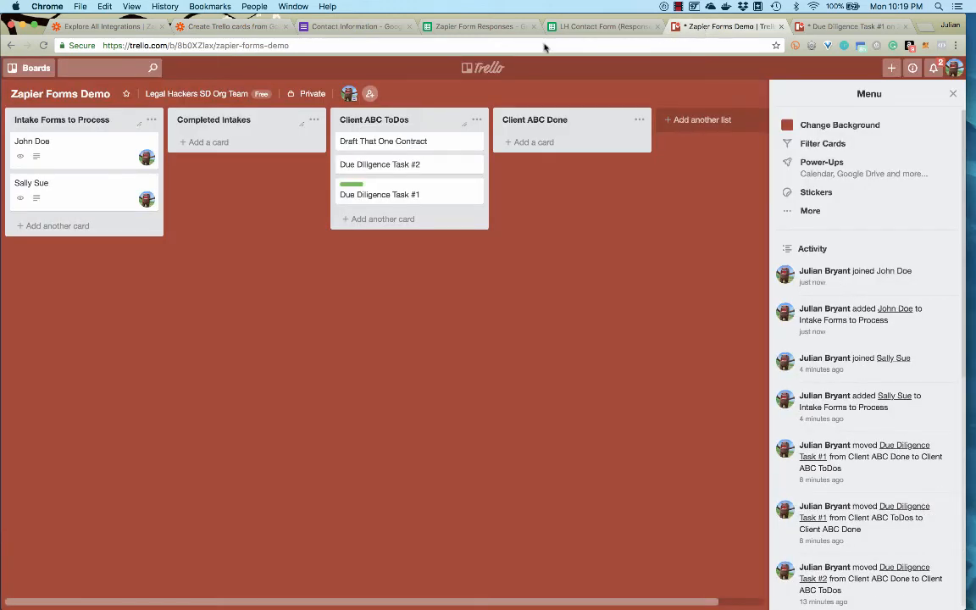
pyautogui.click(80, 149)
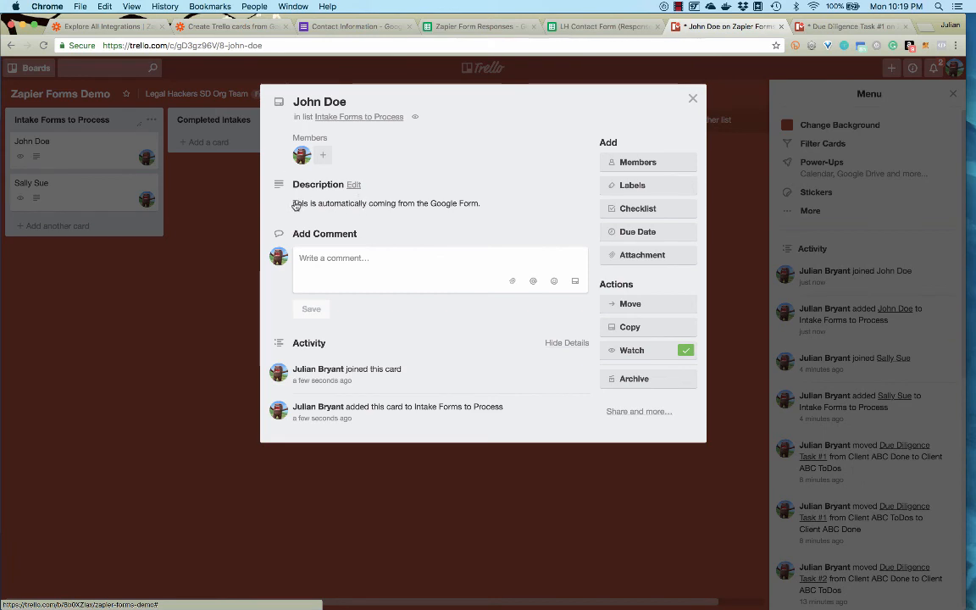
pyautogui.moveTo(293, 203); pyautogui.dragTo(481, 205)
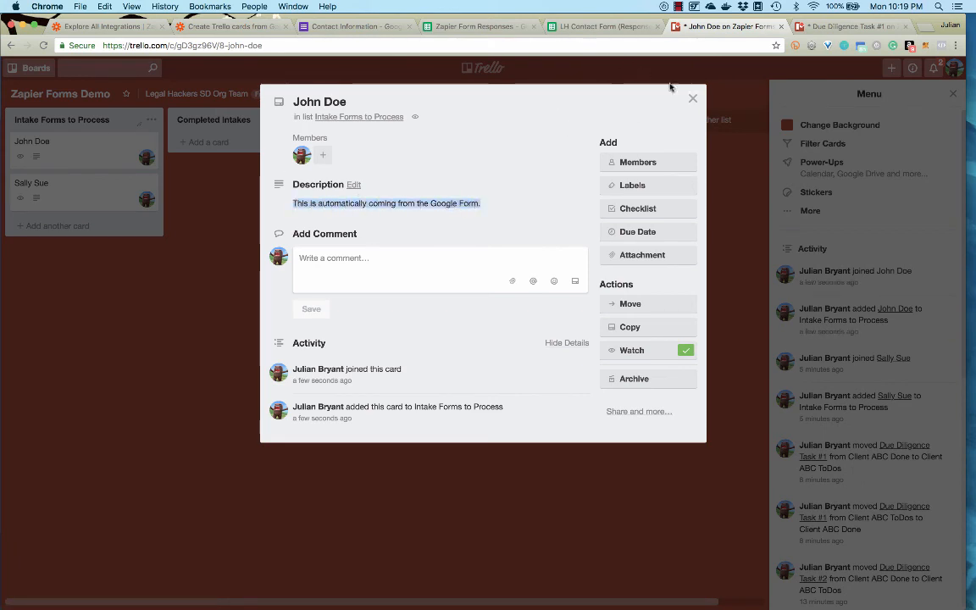
pyautogui.click(692, 99)
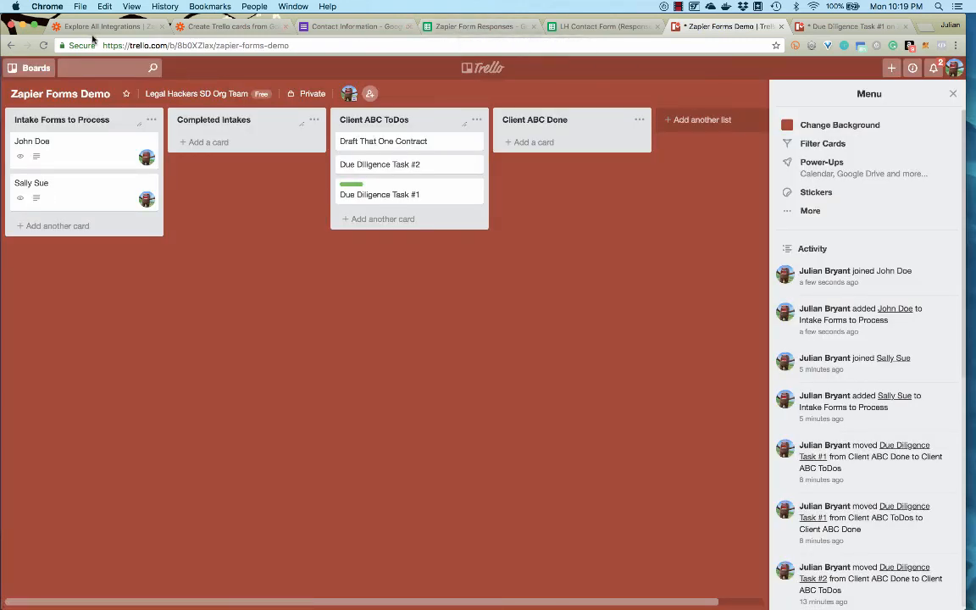
# Step: Return to the Zap editor in Zapier, finish the Zap and view it on the dashboard
pyautogui.click(191, 26)
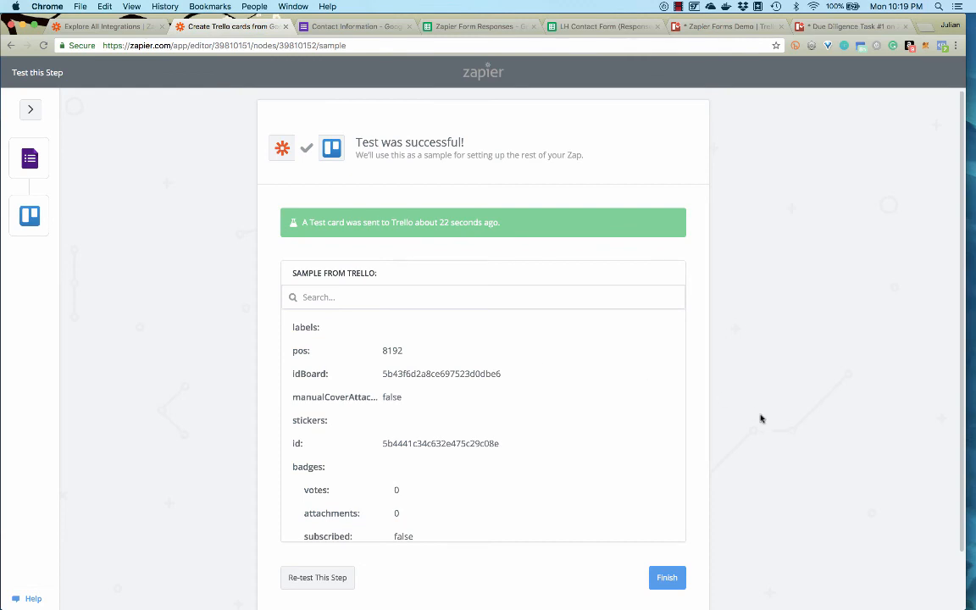
pyautogui.scroll(-3, 761, 417)
pyautogui.click(674, 516)
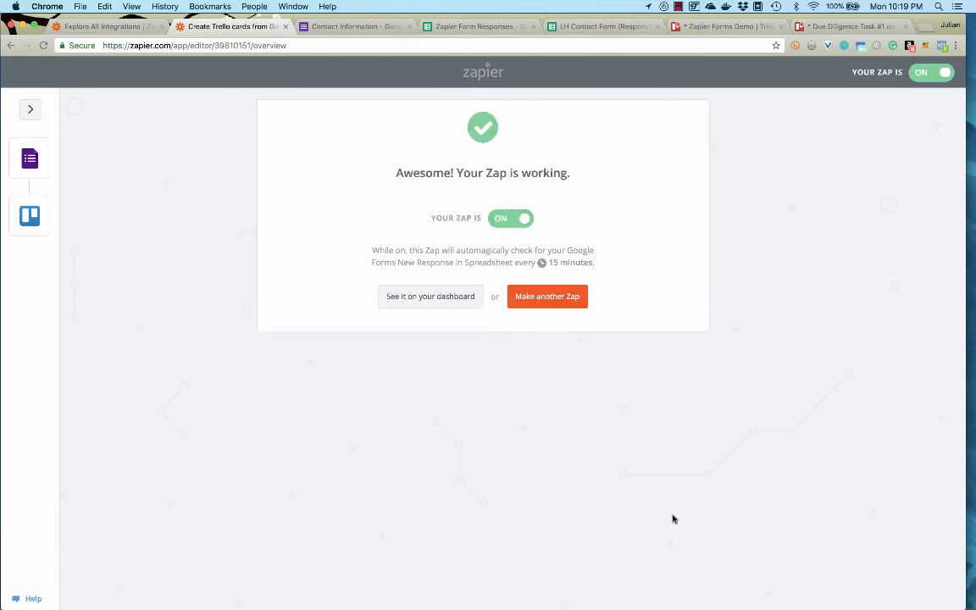
pyautogui.click(451, 298)
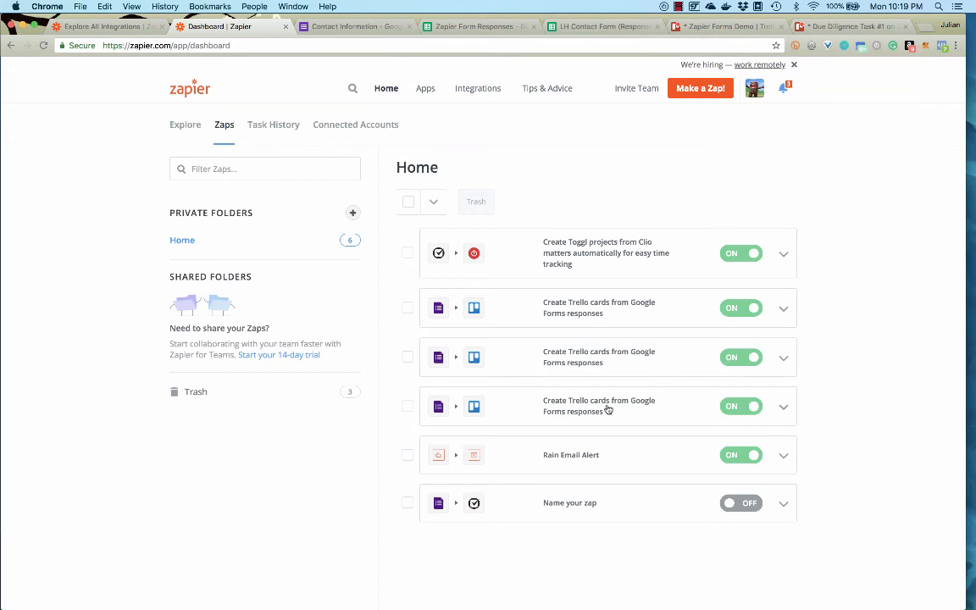
# Step: Switch to the Contact Information form in Google Forms and get its shareable link from the send options
pyautogui.click(354, 27)
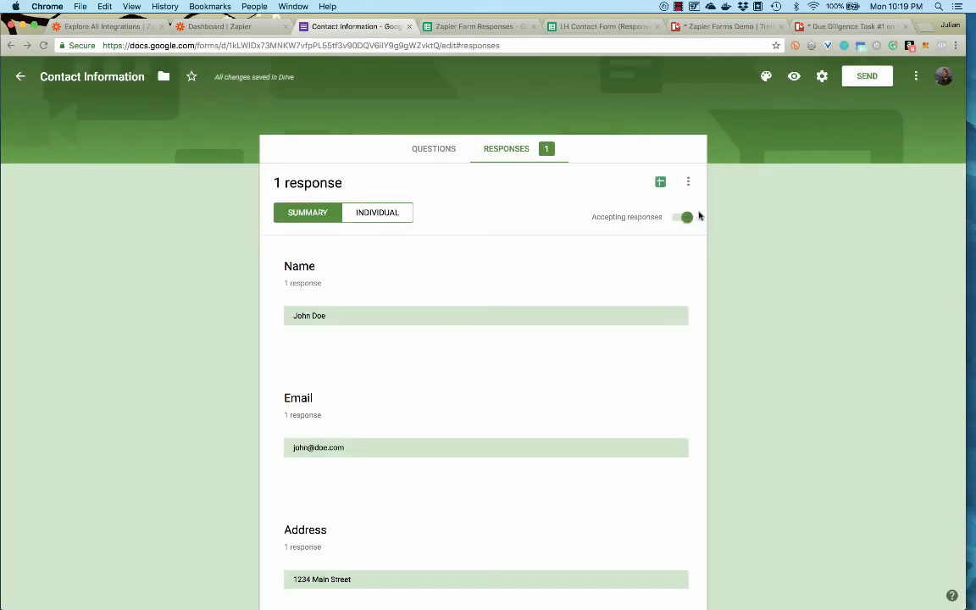
pyautogui.click(867, 77)
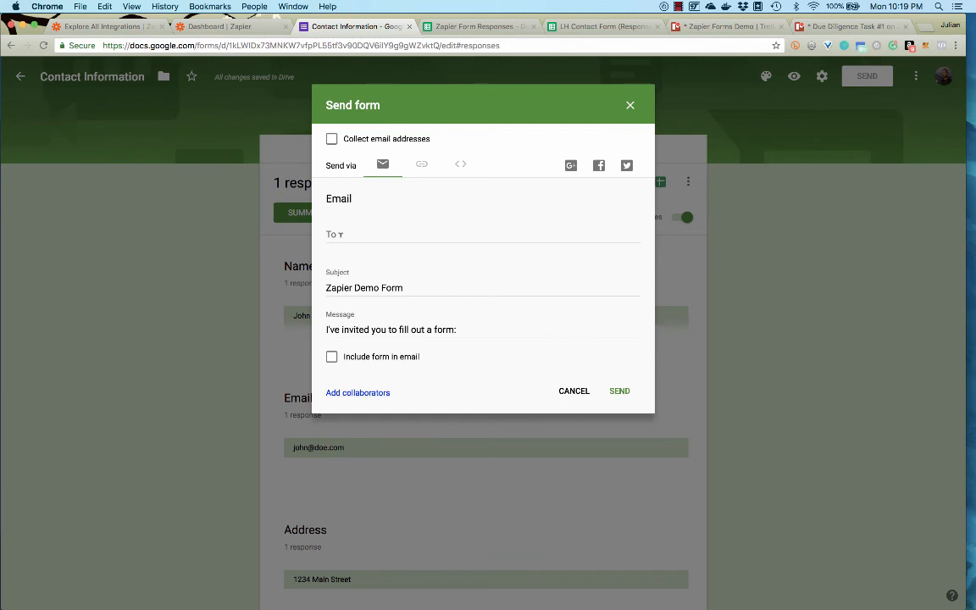
pyautogui.click(427, 166)
pyautogui.click(435, 221)
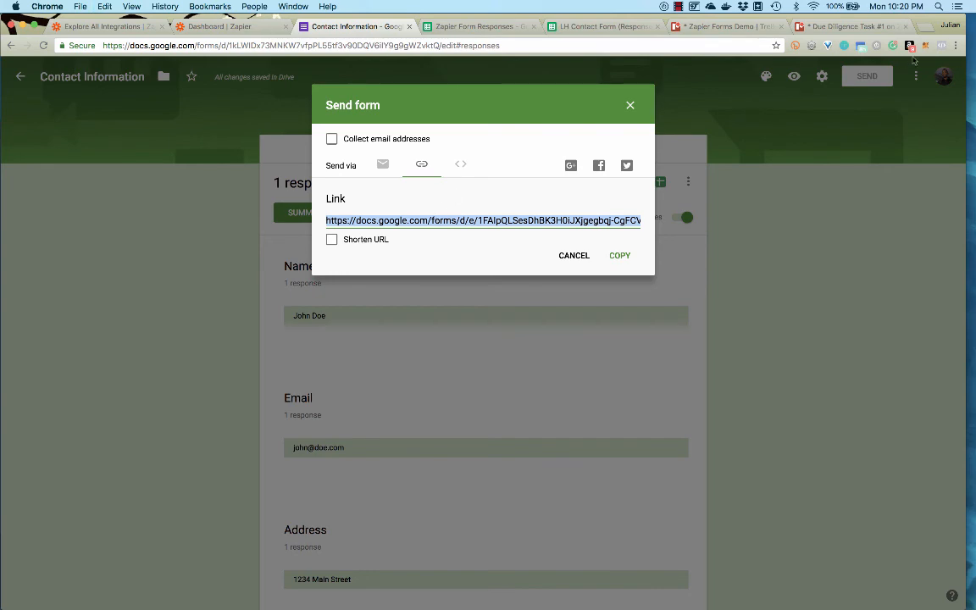
# Step: Open the form's shared link in the tab holding Due Diligence Task #1 and place the cursor in the Name field
pyautogui.click(851, 28)
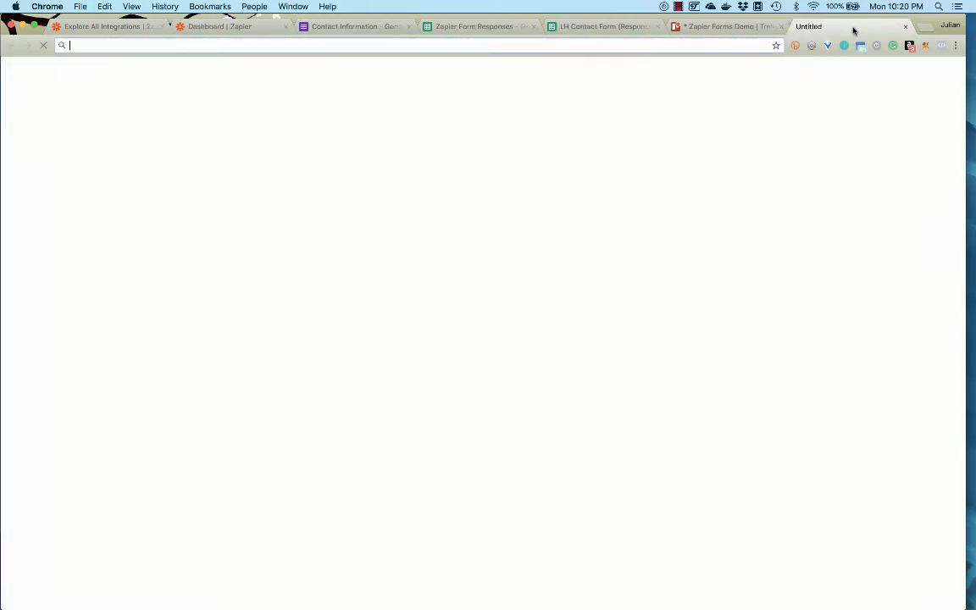
pyautogui.write('https://docs.google.com/forms/d/e/1FAIpQLSesDhBK3H0iJXjgegbqj-CgFCVV5bcWmtgbEwPG54Pac8MmRg/viewform?usp=sf_link')
pyautogui.press('Return')
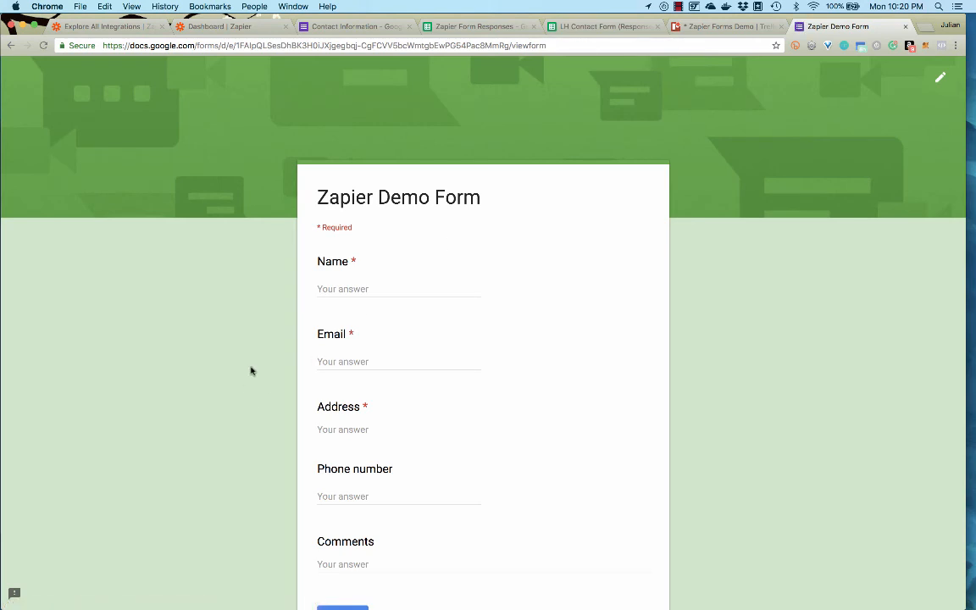
pyautogui.click(371, 289)
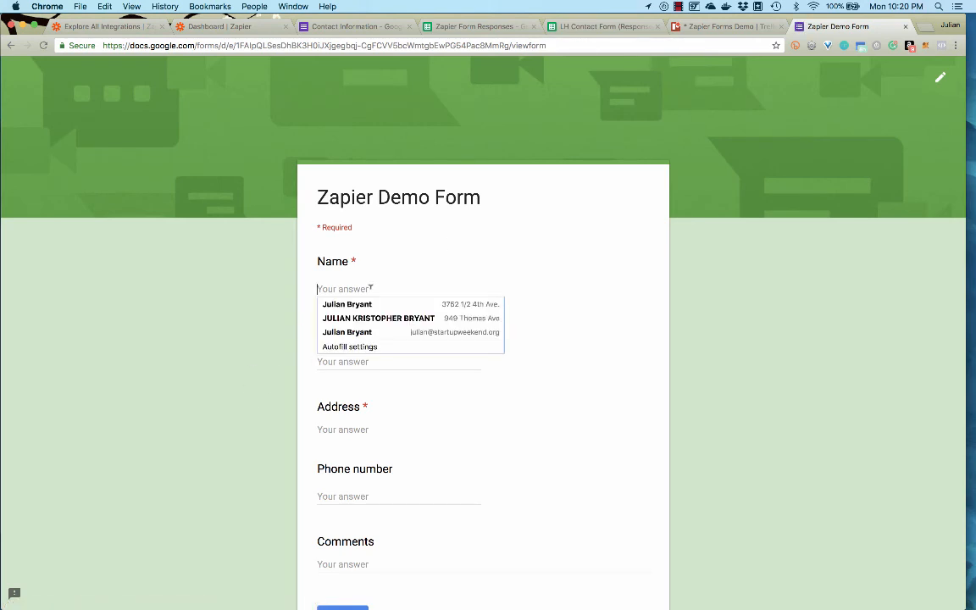
pyautogui.write('Julian')
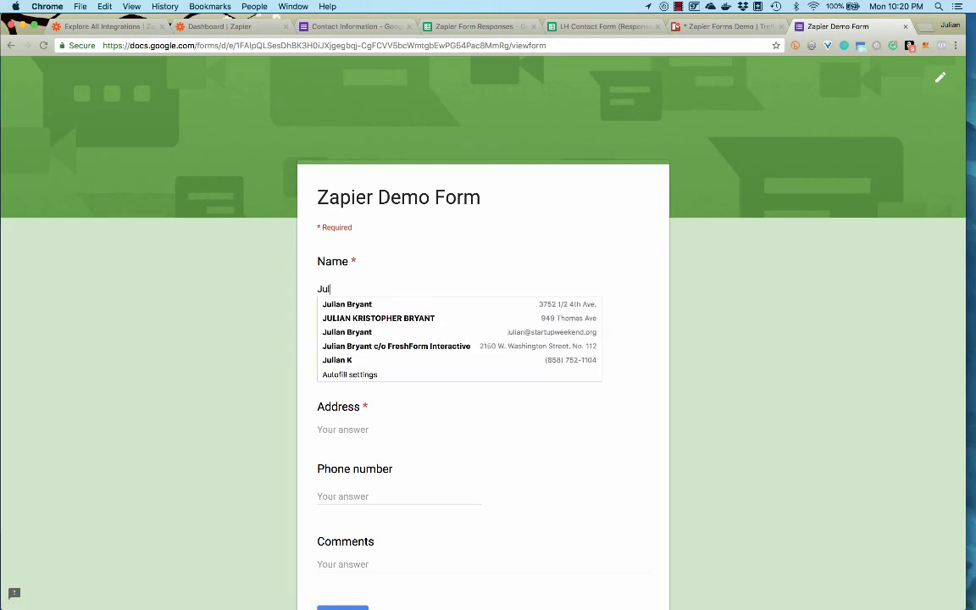
pyautogui.press('BackSpace')
pyautogui.press('BackSpace')
pyautogui.press('BackSpace')
pyautogui.press('BackSpace')
pyautogui.press('BackSpace')
pyautogui.press('BackSpace')
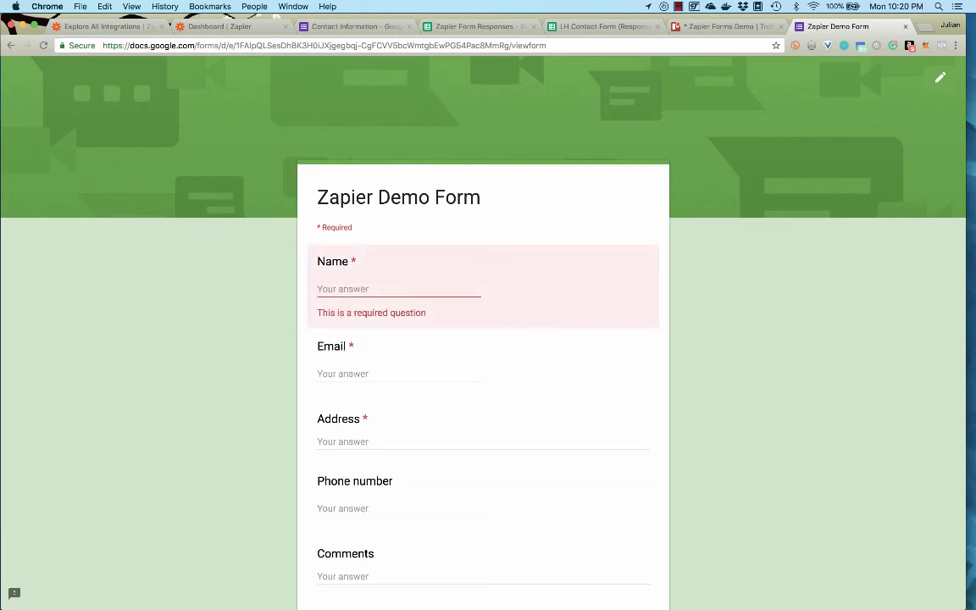
# Step: Fill in the test respondent's full name and e-mail address on the Zapier Demo Form
pyautogui.write('Bob')
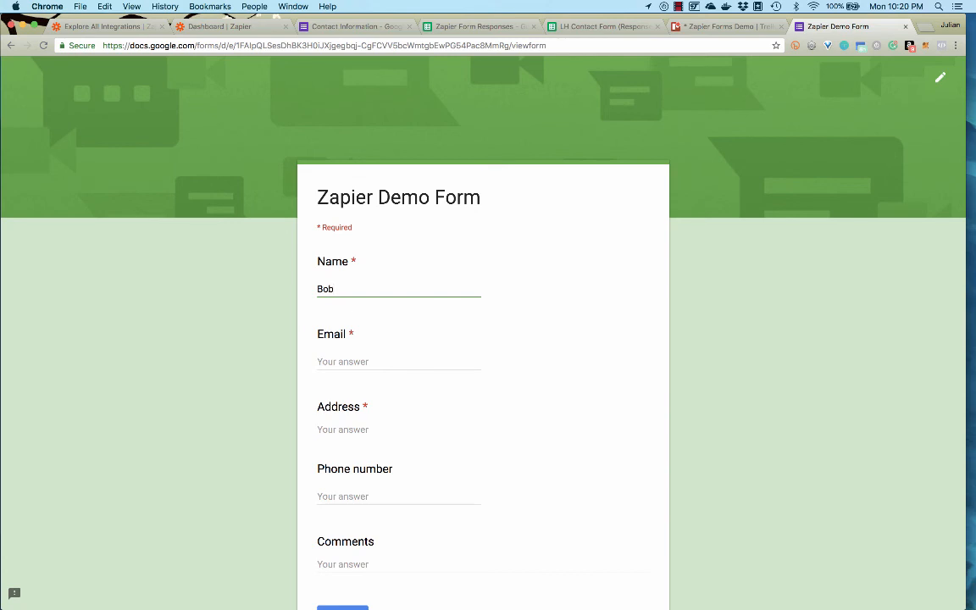
pyautogui.write(' Smith')
pyautogui.press('Tab')
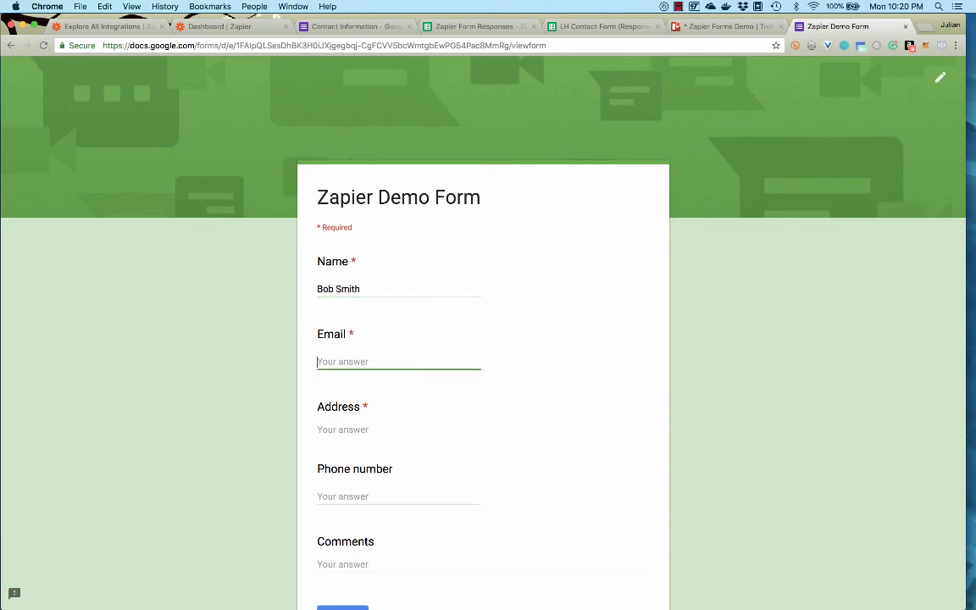
pyautogui.write('Bob@sm')
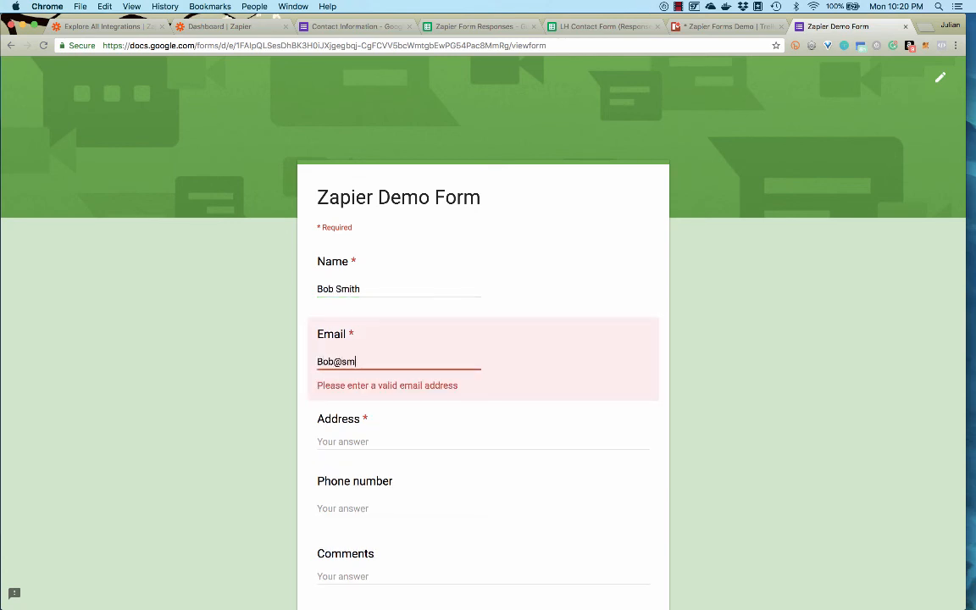
pyautogui.write('ith.com')
pyautogui.press('Tab')
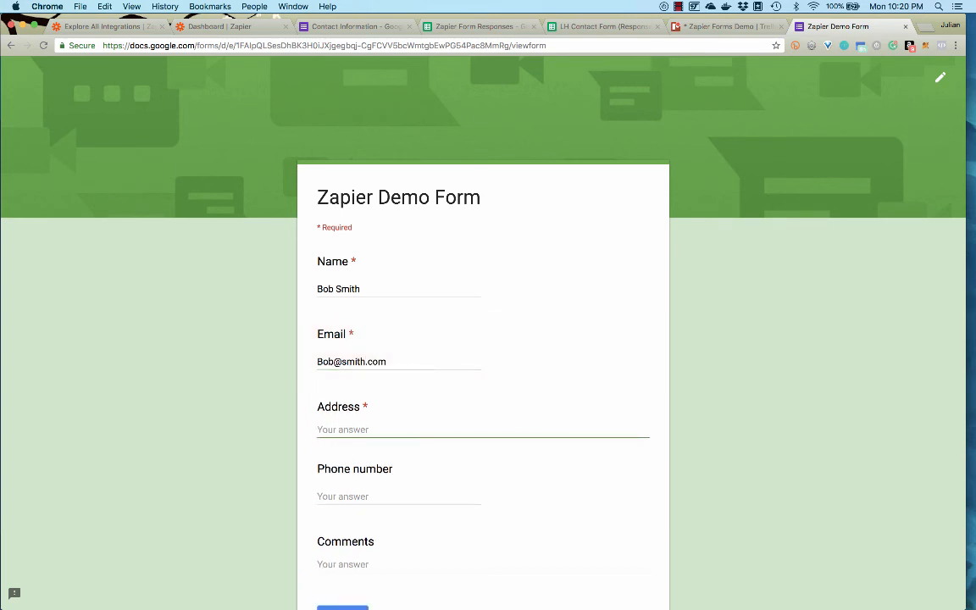
# Step: Fill in the test respondent's street address and phone number on the form
pyautogui.write('123 Apple Street')
pyautogui.press('Tab')
pyautogui.write('123')
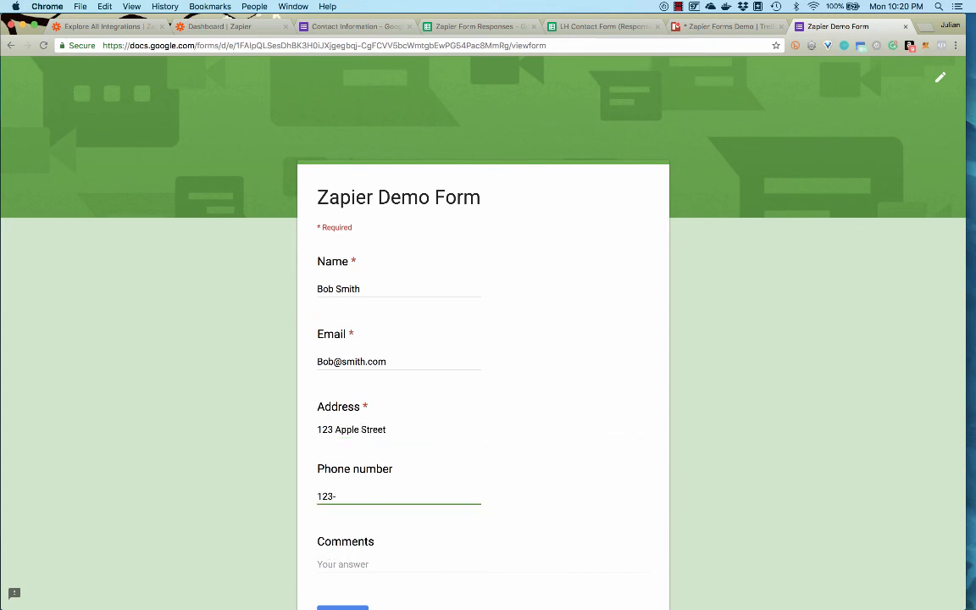
pyautogui.write('-456-7890-')
# Step: Remove the trailing hyphen from the phone number and correct the last letter of the respondent's name
pyautogui.click(370, 288)
pyautogui.press('BackSpace')
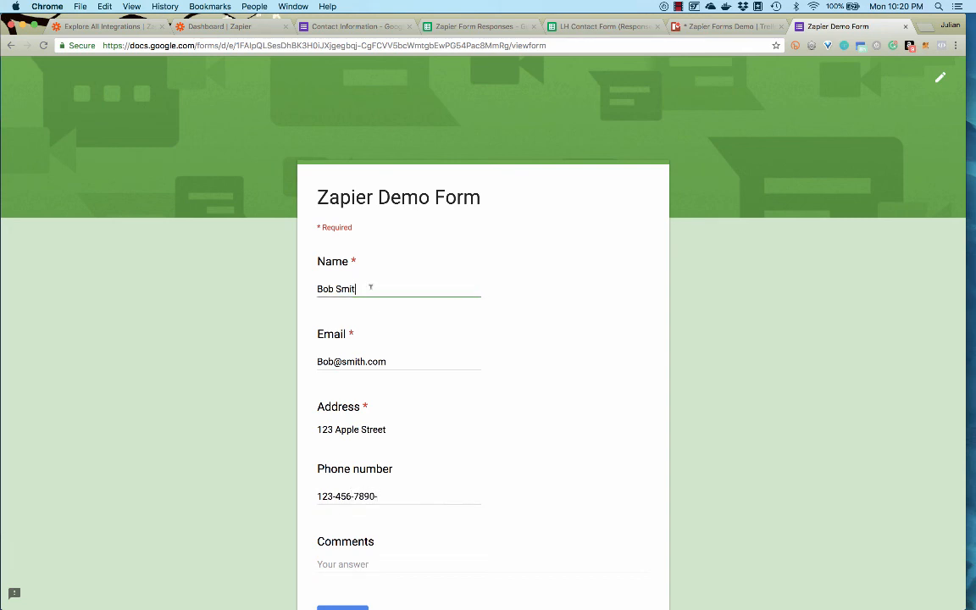
pyautogui.click(405, 494)
pyautogui.press('BackSpace')
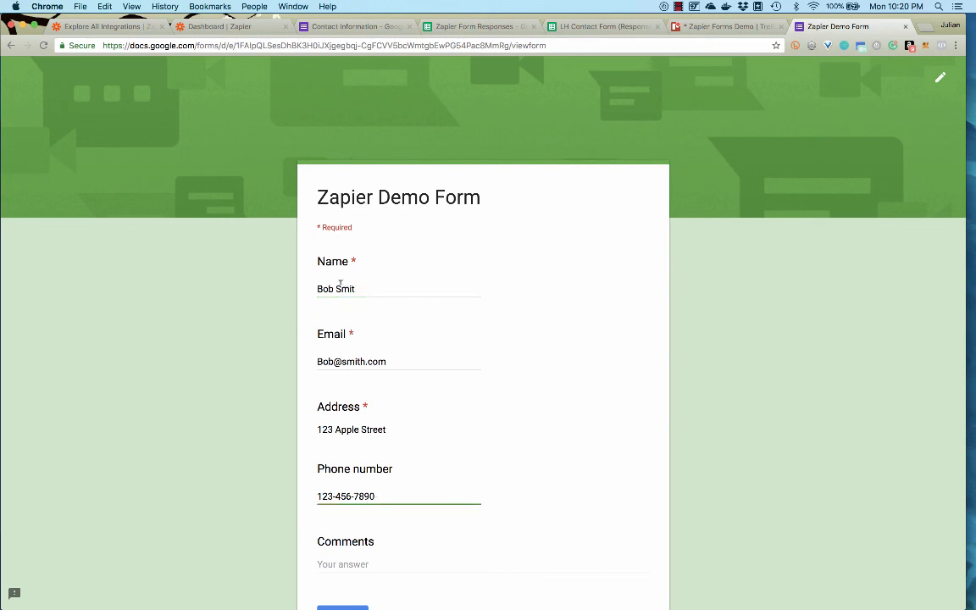
pyautogui.click(373, 282)
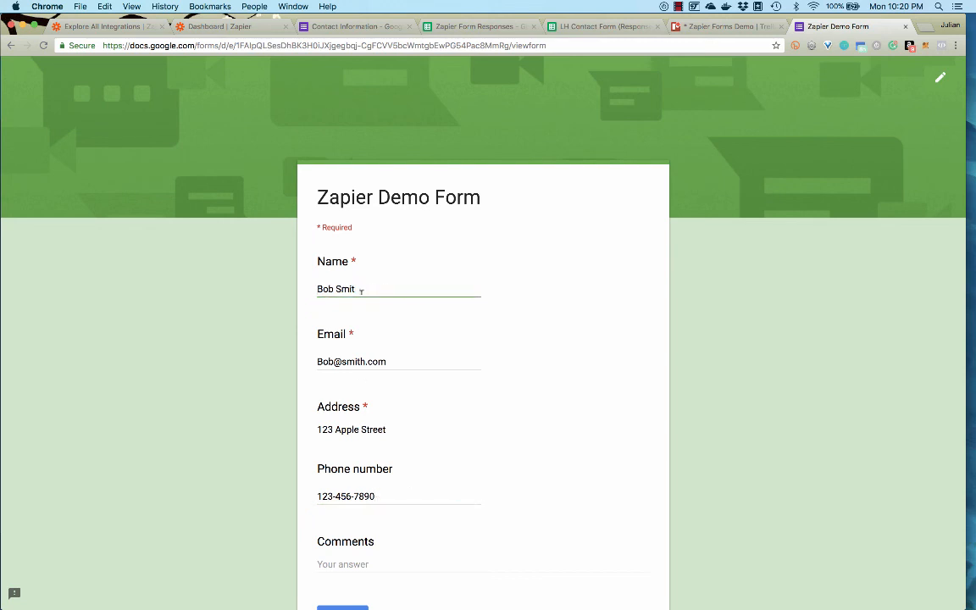
pyautogui.write('h')
# Step: Submit the form with Comments left empty and check the Zapier Forms Demo board in Trello for the new card
pyautogui.click(740, 343)
pyautogui.scroll(-2, 621, 398)
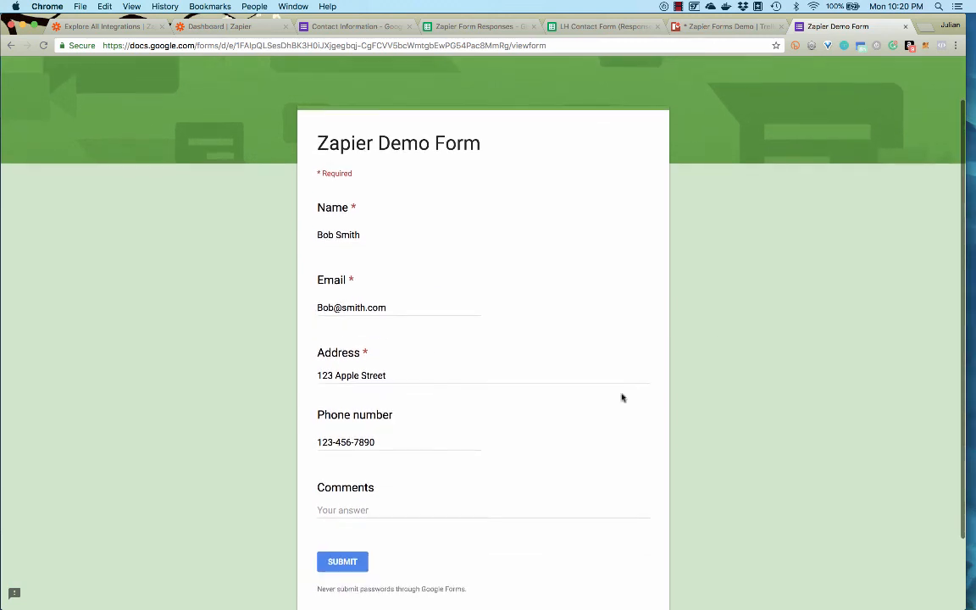
pyautogui.click(343, 562)
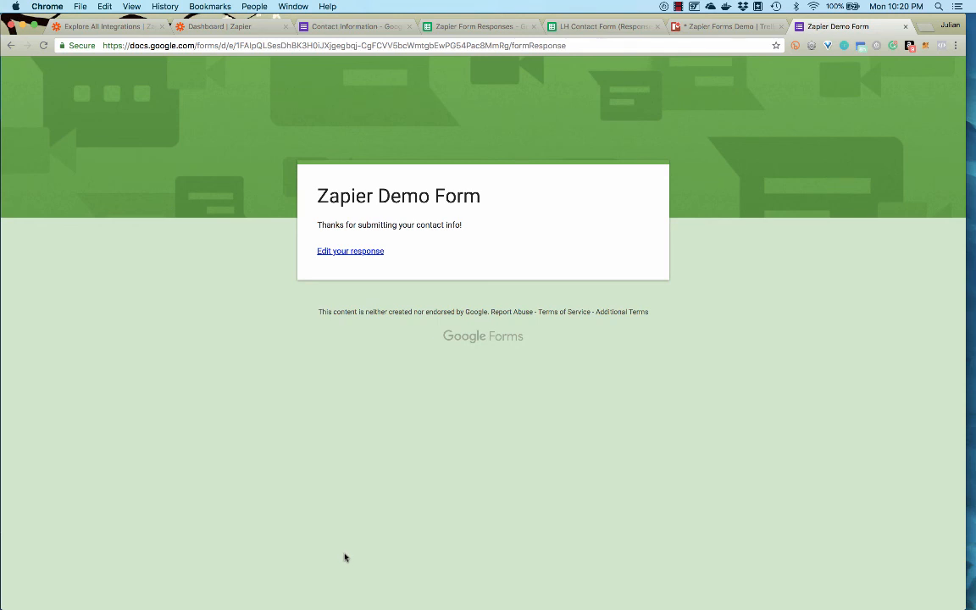
pyautogui.click(705, 27)
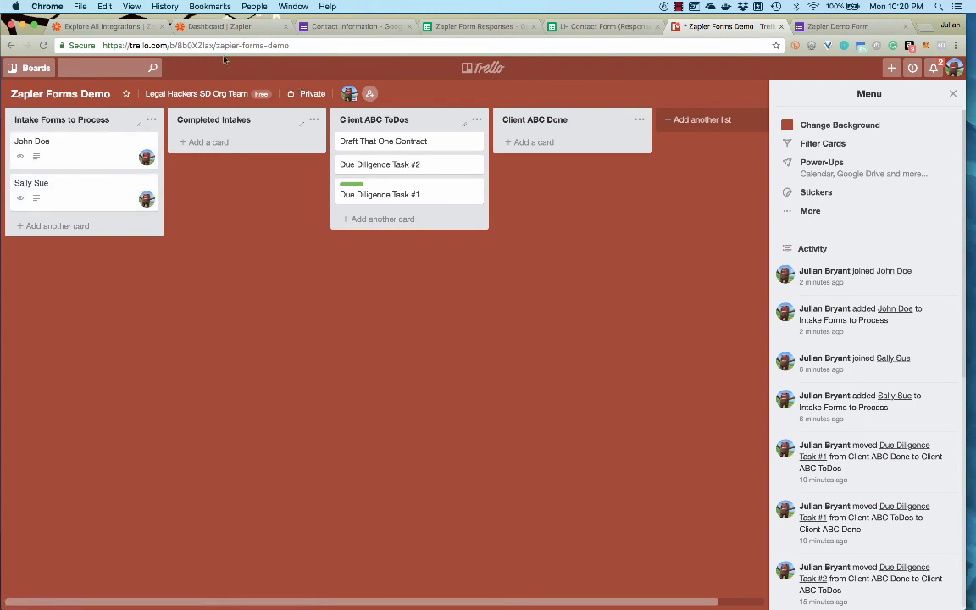
# Step: Return to the Zapier dashboard, open the new Google Forms to Trello Zap and review how often it checks for responses
pyautogui.click(216, 28)
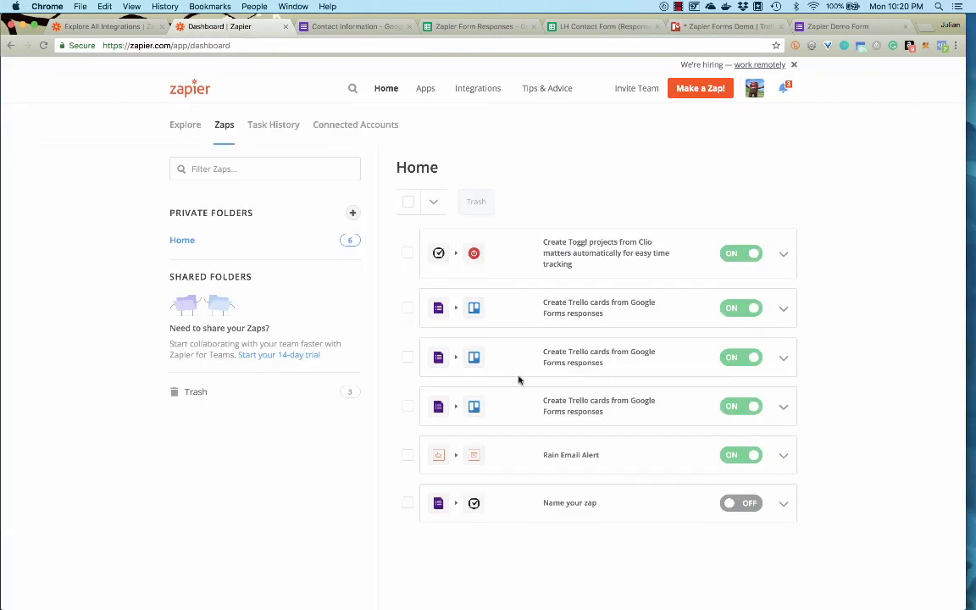
pyautogui.click(555, 406)
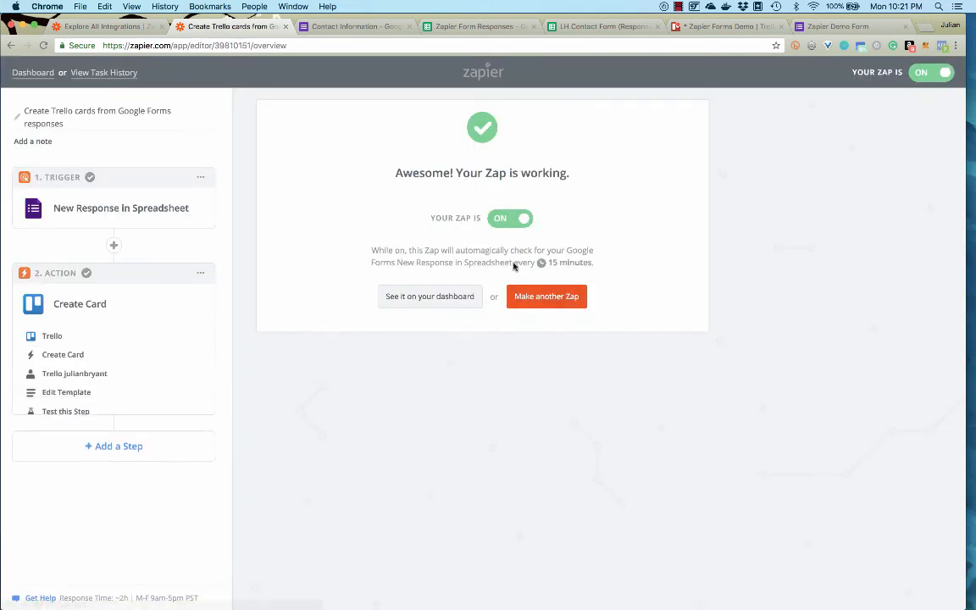
pyautogui.moveTo(373, 247); pyautogui.dragTo(599, 261)
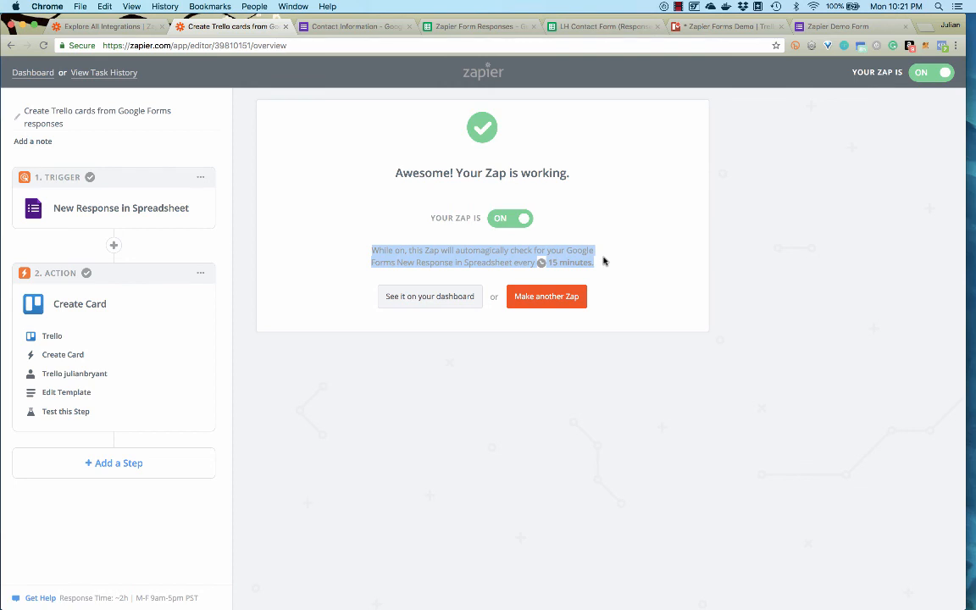
pyautogui.click(604, 260)
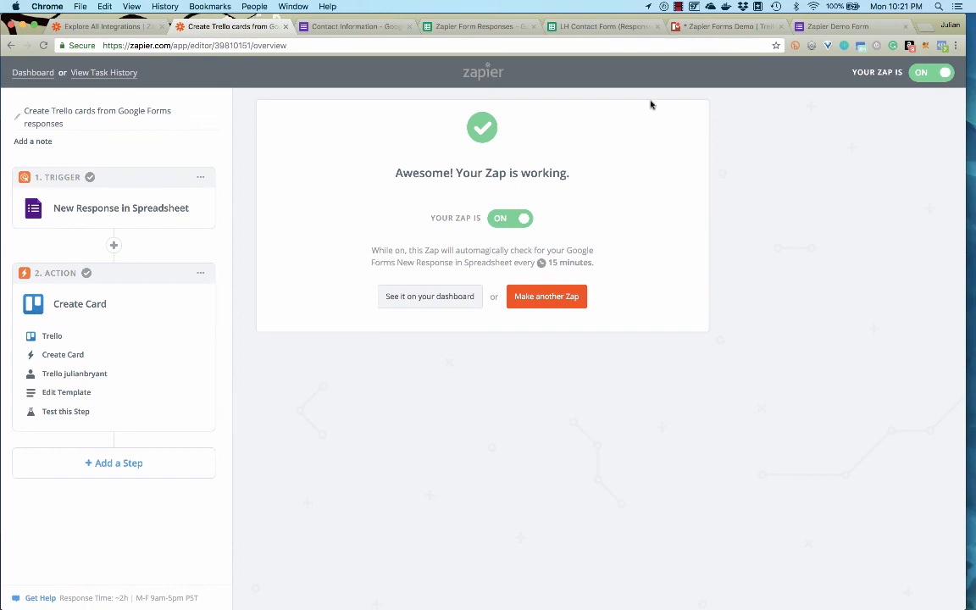
pyautogui.click(679, 7)
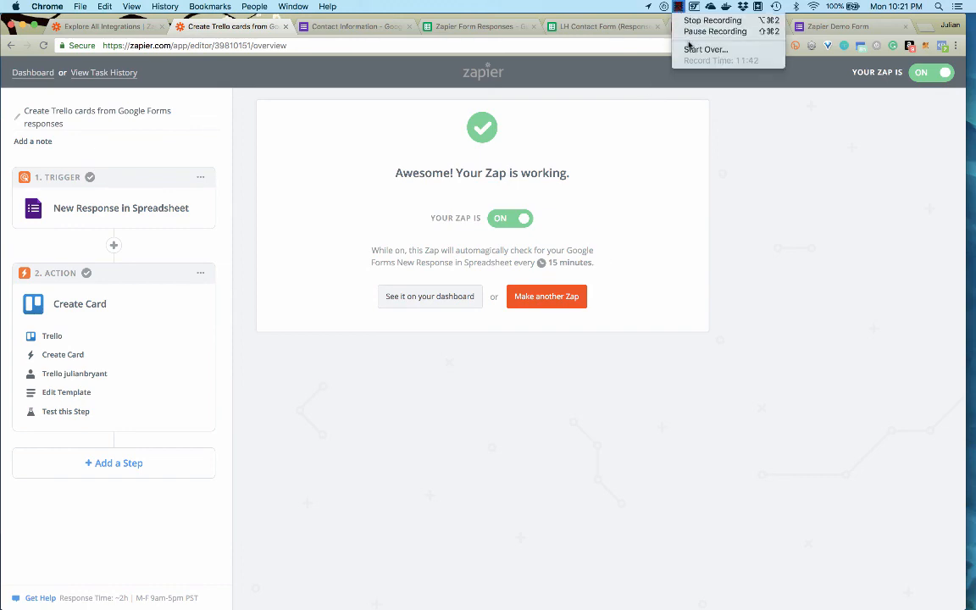